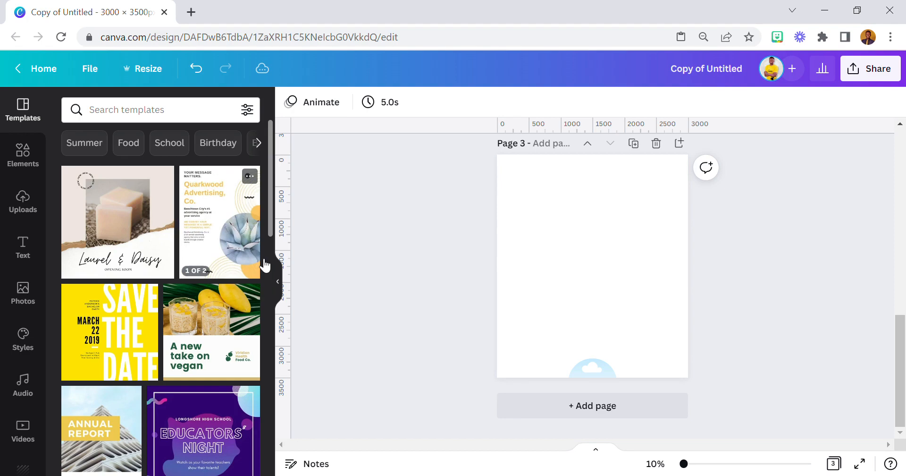
Step: Examine the finished National Fashion Week poster on page 2, ending back on the nearly empty page 3
{"action": "scroll", "coordinate": [494, 267], "scroll_direction": "up", "scroll_amount": 5}
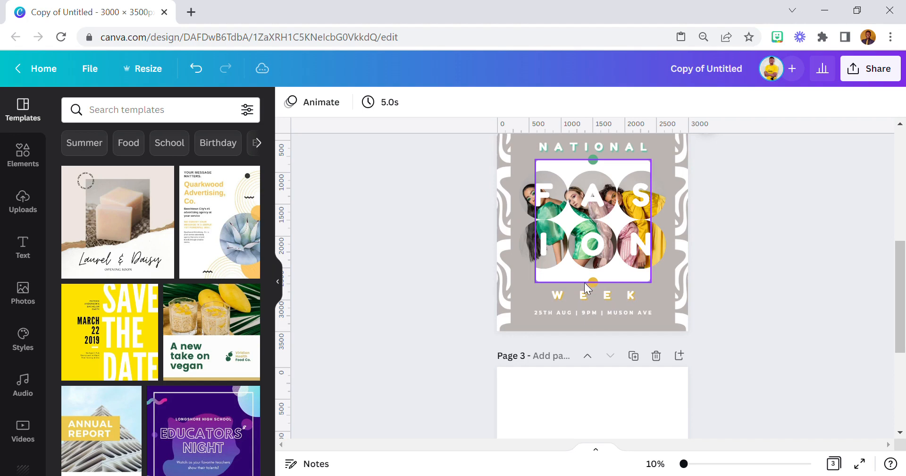
{"action": "scroll", "coordinate": [595, 293], "scroll_direction": "down", "scroll_amount": 3}
{"action": "left_click", "coordinate": [572, 268]}
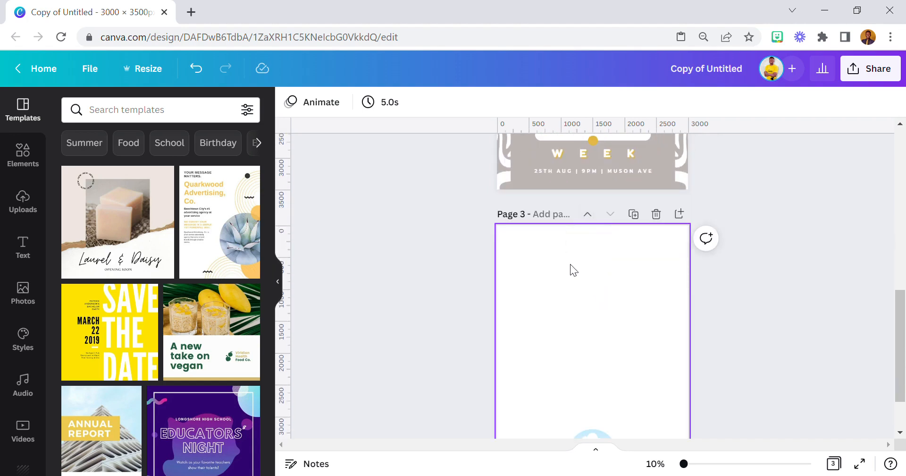
{"action": "left_click", "coordinate": [553, 270]}
{"action": "scroll", "coordinate": [552, 271], "scroll_direction": "down", "scroll_amount": 1}
{"action": "scroll", "coordinate": [552, 271], "scroll_direction": "up", "scroll_amount": 1}
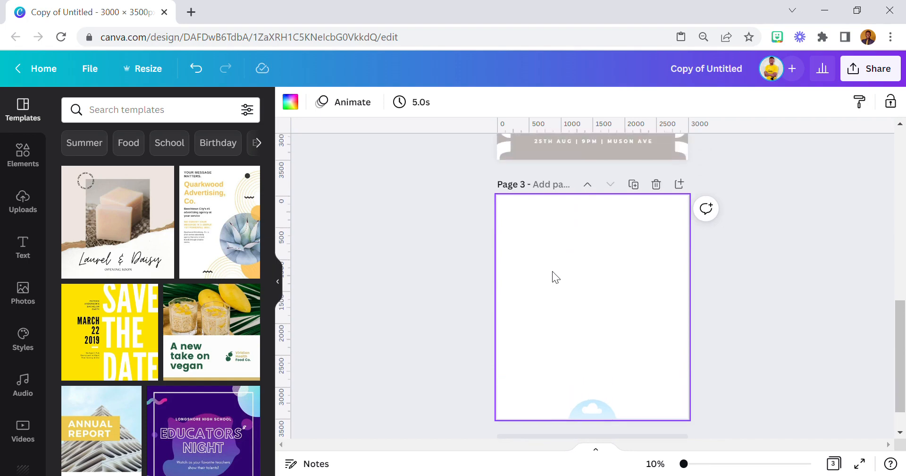
{"action": "scroll", "coordinate": [576, 296], "scroll_direction": "down", "scroll_amount": 1}
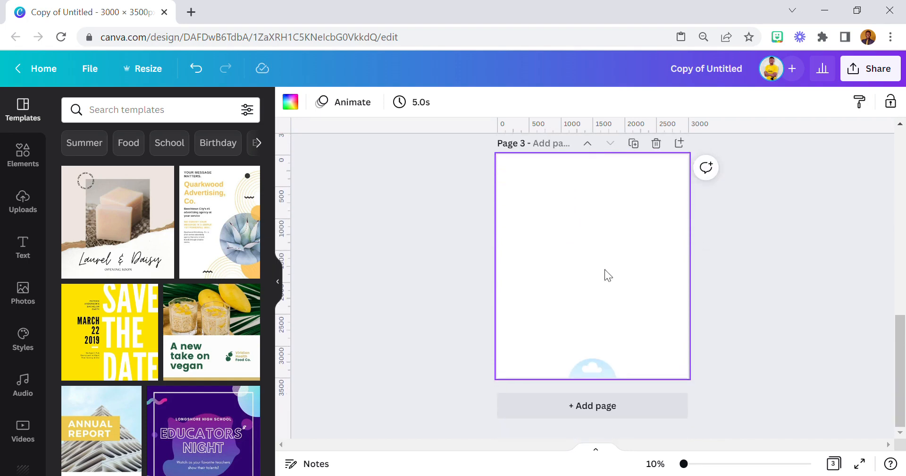
{"action": "left_click", "coordinate": [18, 152]}
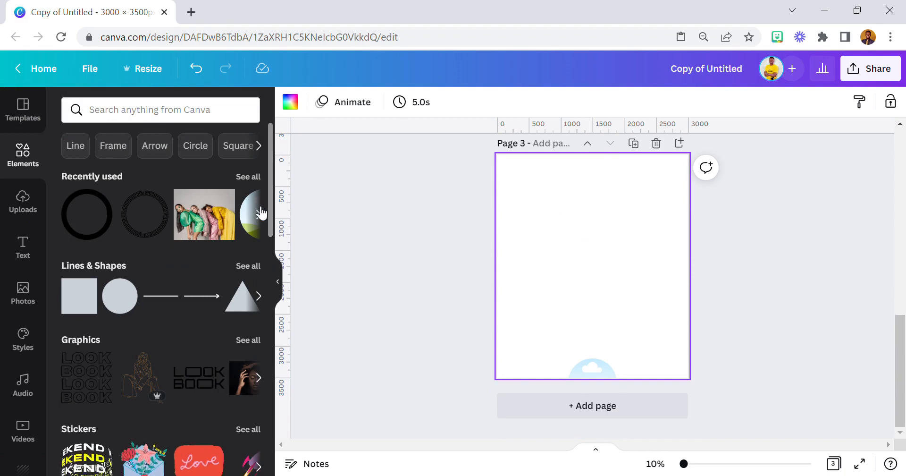
{"action": "left_click", "coordinate": [260, 215]}
{"action": "left_click", "coordinate": [84, 211]}
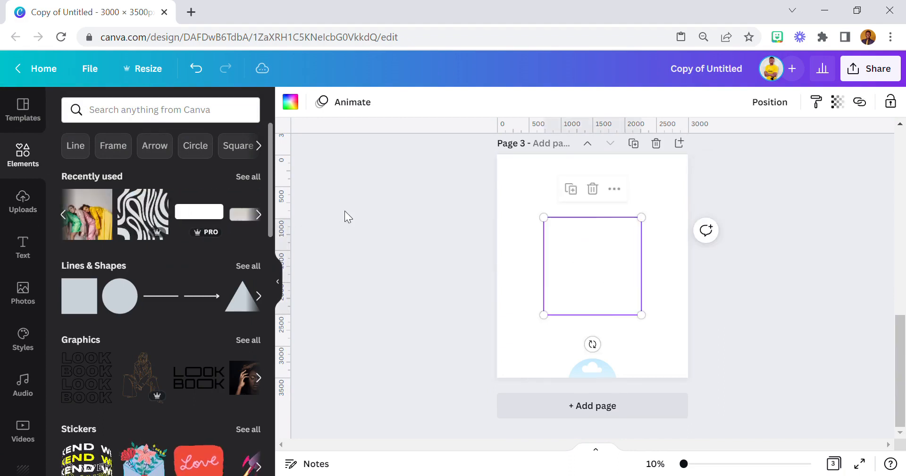
{"action": "left_click", "coordinate": [592, 189]}
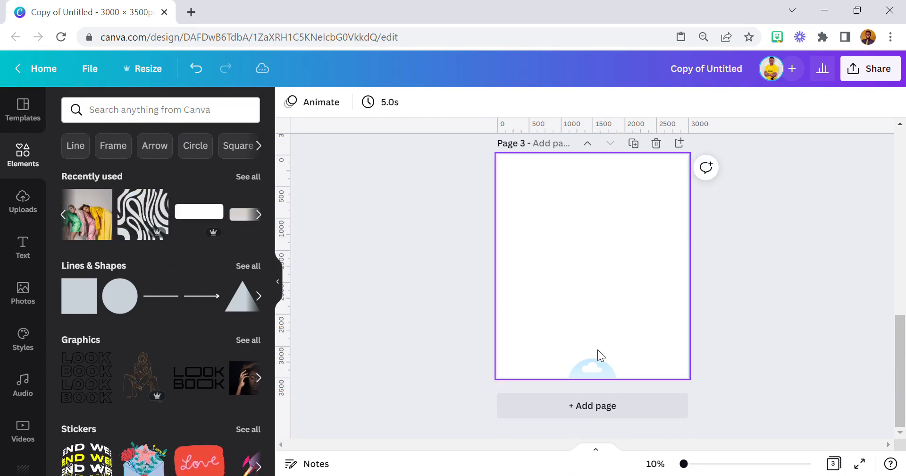
Step: Move the circular frame up into page 3 and duplicate it twice, forming a row of three touching frames
{"action": "left_click_drag", "start_coordinate": [602, 364], "coordinate": [600, 246]}
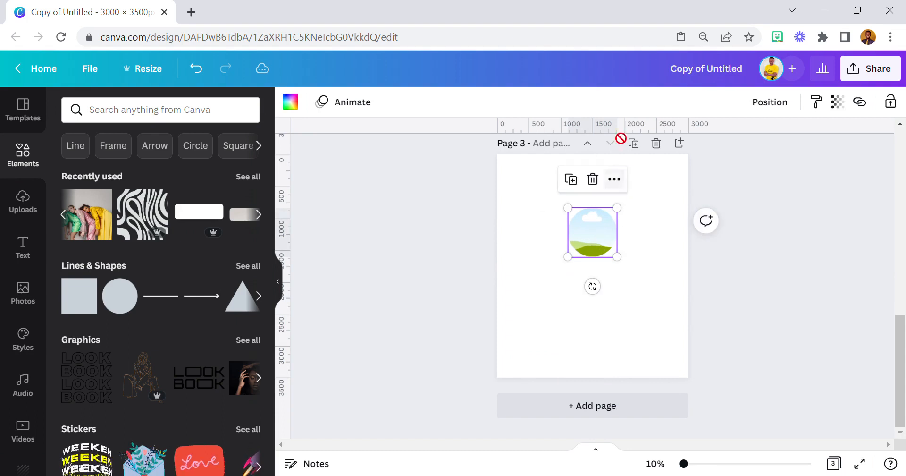
{"action": "left_click", "coordinate": [579, 181]}
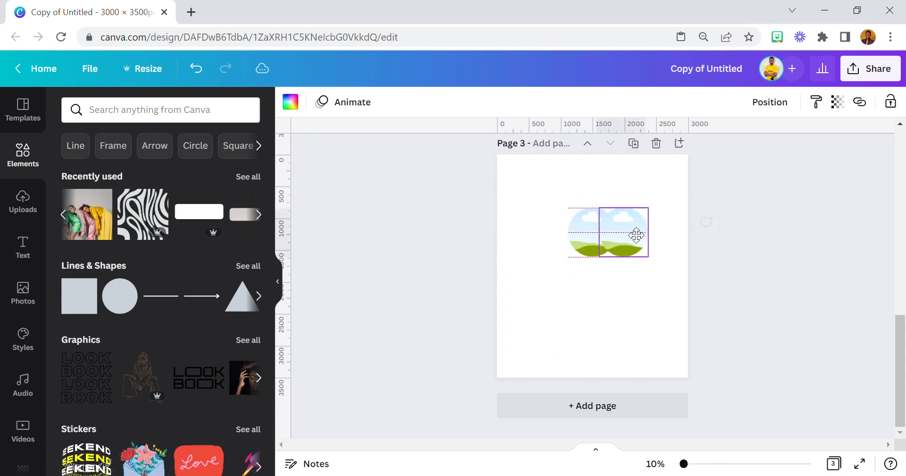
{"action": "left_click", "coordinate": [583, 200]}
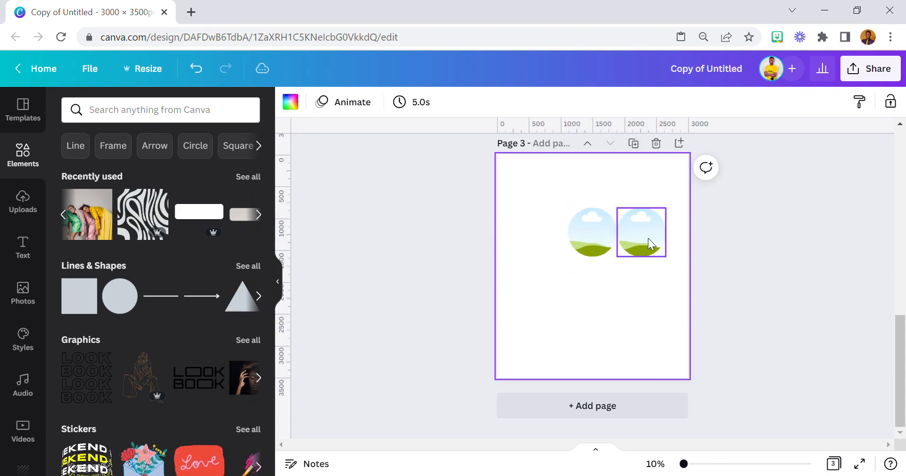
{"action": "left_click", "coordinate": [650, 244]}
{"action": "left_click", "coordinate": [619, 181]}
{"action": "left_click_drag", "start_coordinate": [643, 234], "coordinate": [559, 251]}
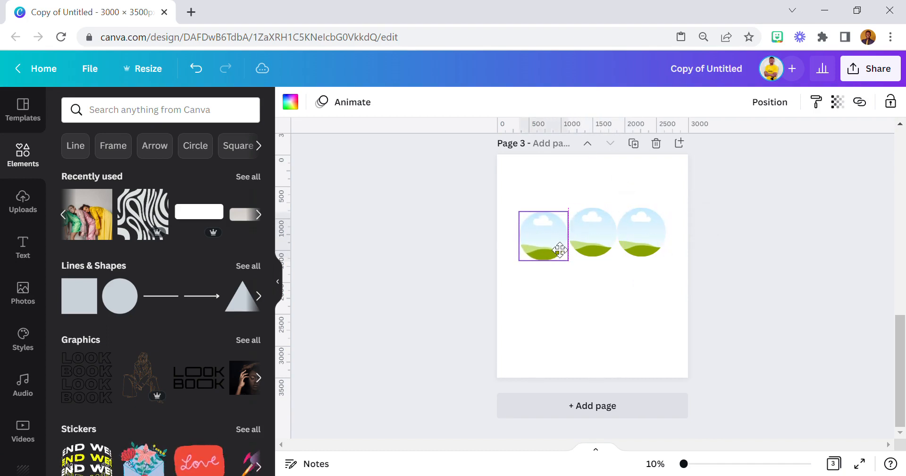
{"action": "left_click", "coordinate": [596, 174]}
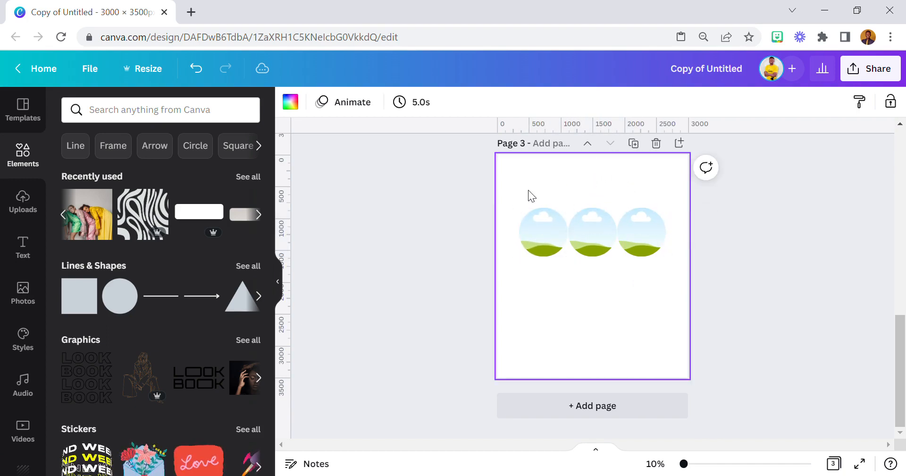
Step: Duplicate the row of three frames directly below itself and centre the resulting two-row grid on the page
{"action": "left_click_drag", "start_coordinate": [528, 189], "coordinate": [654, 263]}
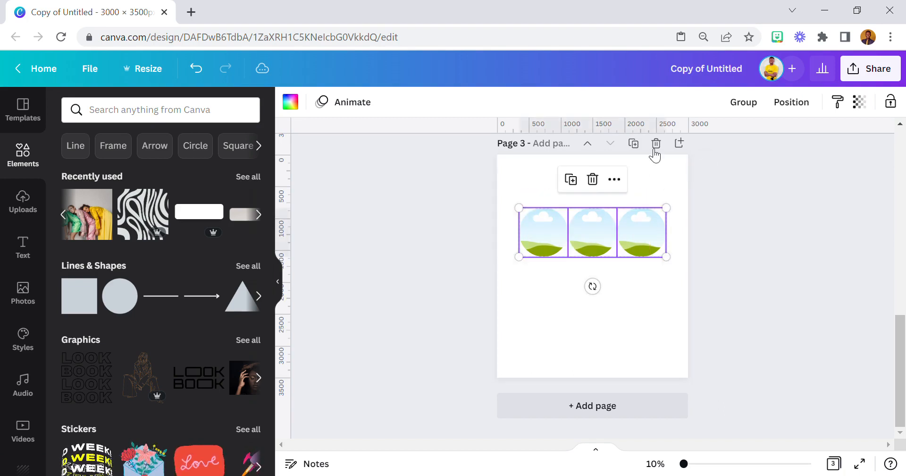
{"action": "left_click", "coordinate": [571, 179]}
{"action": "left_click_drag", "start_coordinate": [595, 241], "coordinate": [598, 288]}
{"action": "left_click", "coordinate": [584, 185]}
{"action": "left_click_drag", "start_coordinate": [527, 190], "coordinate": [676, 306]}
{"action": "mouse_move", "coordinate": [585, 237]}
{"action": "left_mouse_down"}
{"action": "mouse_move", "coordinate": [597, 248]}
{"action": "mouse_move", "coordinate": [589, 249]}
{"action": "left_mouse_up"}
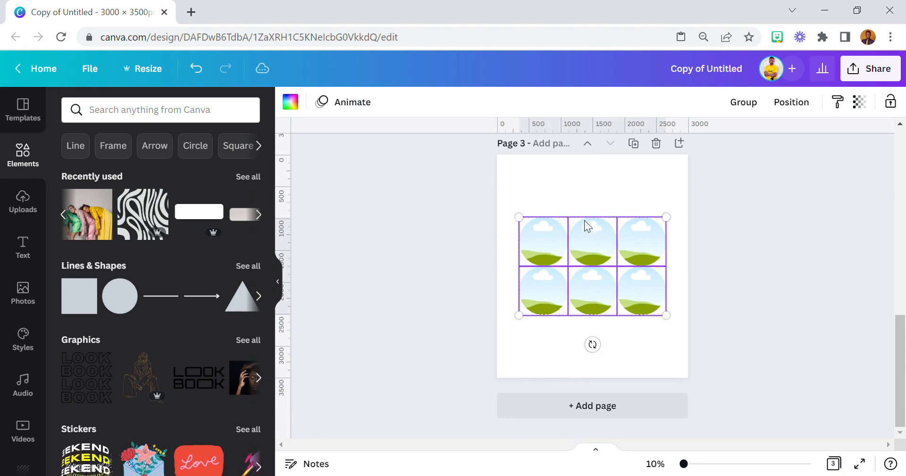
{"action": "left_click", "coordinate": [625, 172]}
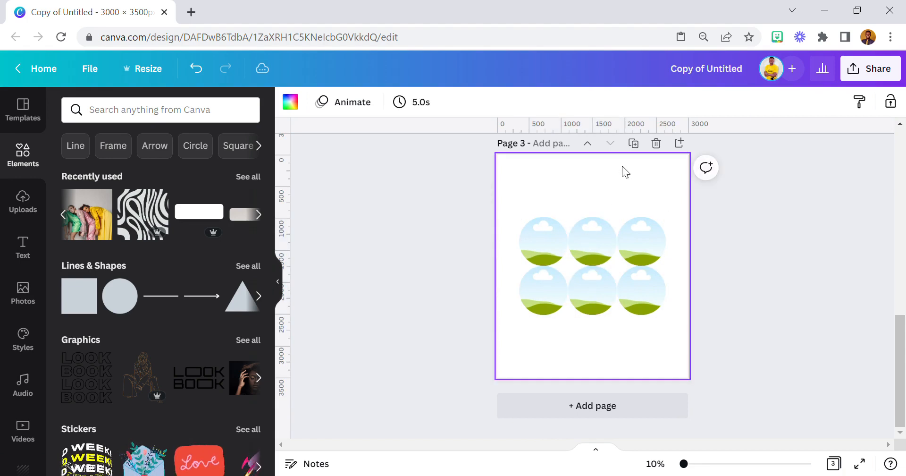
Step: Add the recently used photo of three women to the page and place it in the grid's upper-left circular frame
{"action": "left_click", "coordinate": [97, 215]}
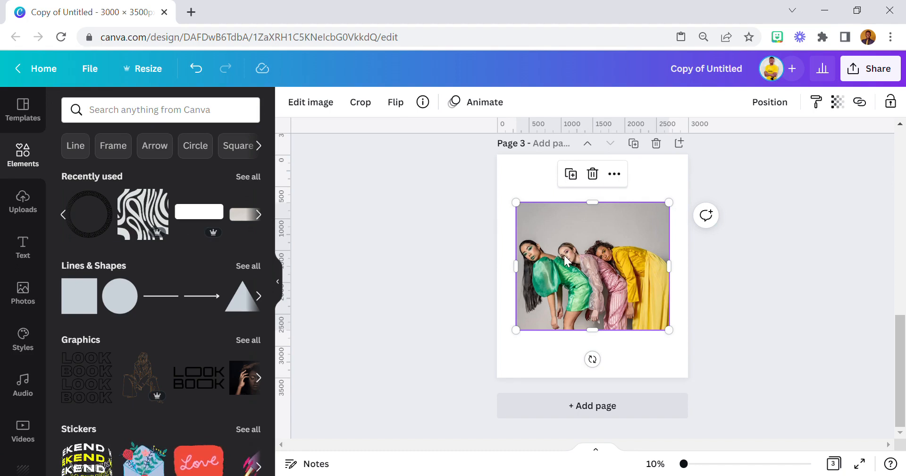
{"action": "mouse_move", "coordinate": [564, 255]}
{"action": "left_mouse_down"}
{"action": "mouse_move", "coordinate": [659, 204]}
{"action": "mouse_move", "coordinate": [554, 216]}
{"action": "mouse_move", "coordinate": [559, 239]}
{"action": "left_mouse_up"}
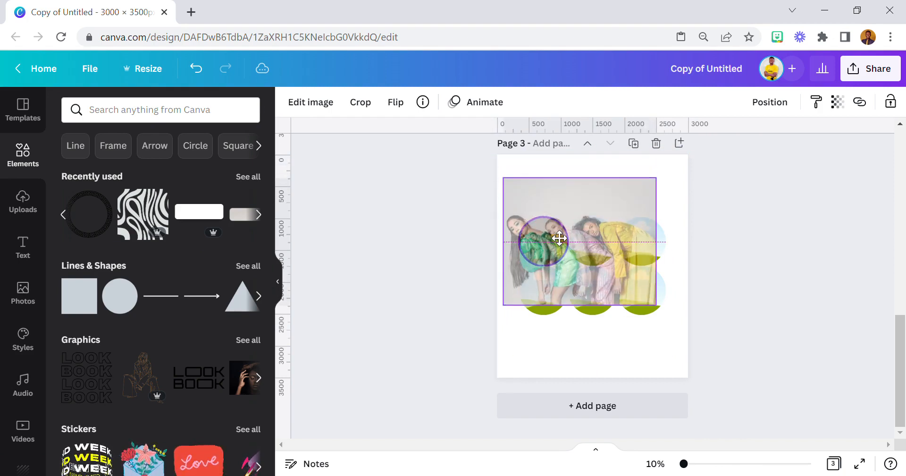
{"action": "left_click_drag", "start_coordinate": [560, 238], "coordinate": [553, 250]}
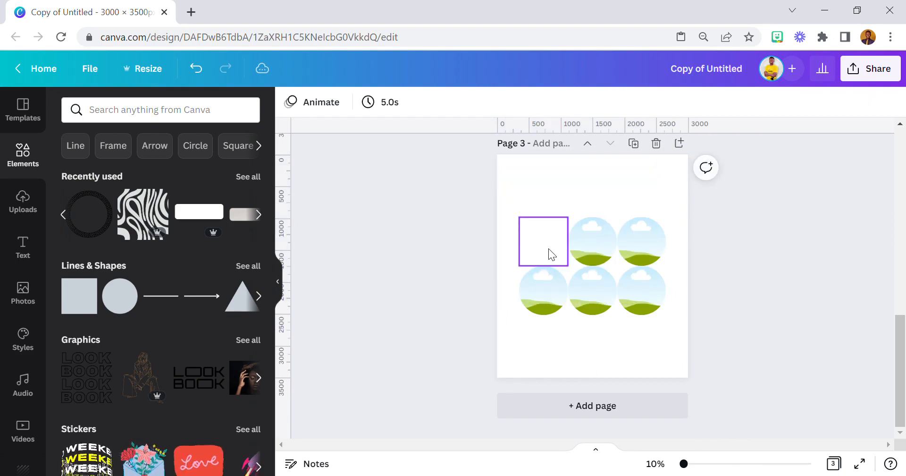
Step: Enlarge the photo inside the upper-left frame across the whole grid and position it so the woman in green fills the circle
{"action": "double_click", "coordinate": [557, 248]}
{"action": "left_click_drag", "start_coordinate": [563, 249], "coordinate": [664, 320]}
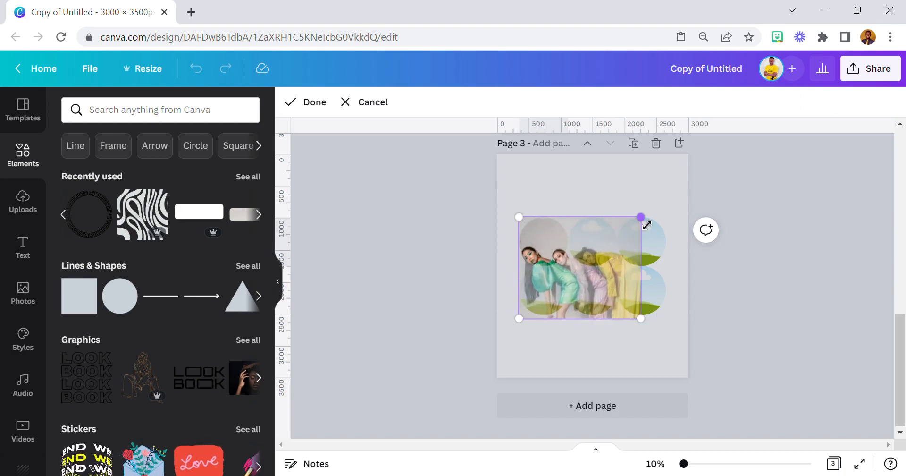
{"action": "left_click_drag", "start_coordinate": [642, 218], "coordinate": [701, 196]}
{"action": "left_click_drag", "start_coordinate": [666, 277], "coordinate": [682, 290]}
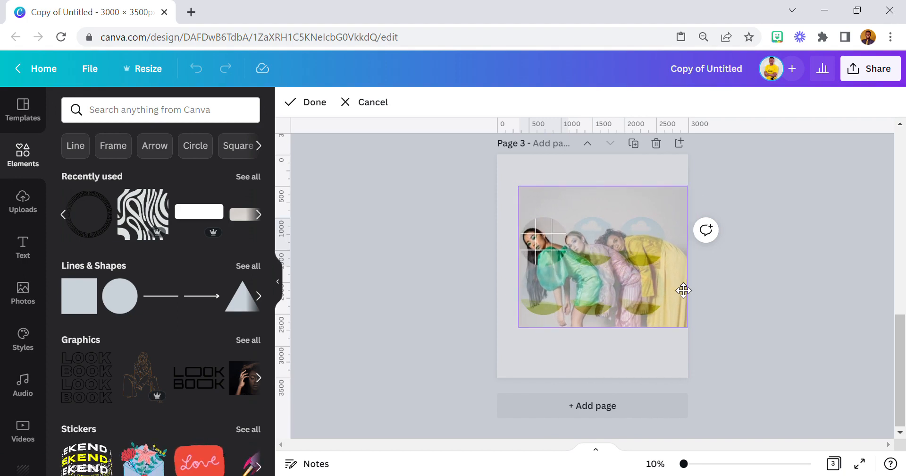
{"action": "left_click_drag", "start_coordinate": [684, 290], "coordinate": [684, 286]}
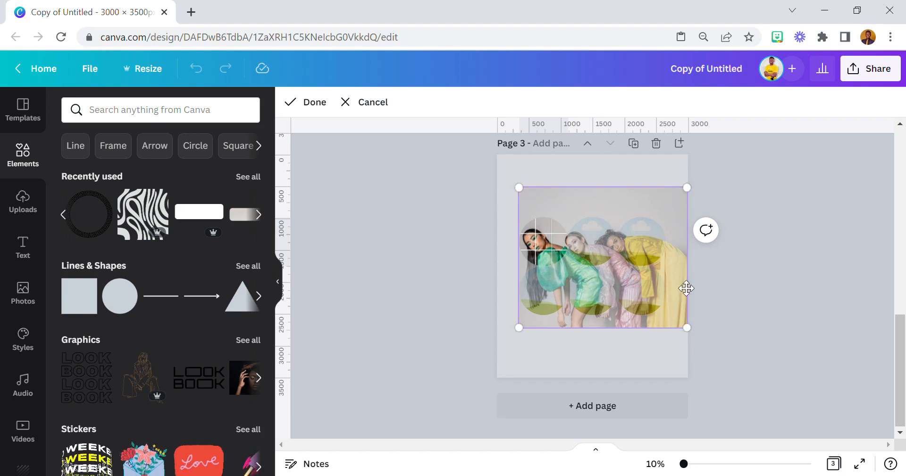
{"action": "left_click", "coordinate": [646, 163]}
{"action": "left_click", "coordinate": [521, 191]}
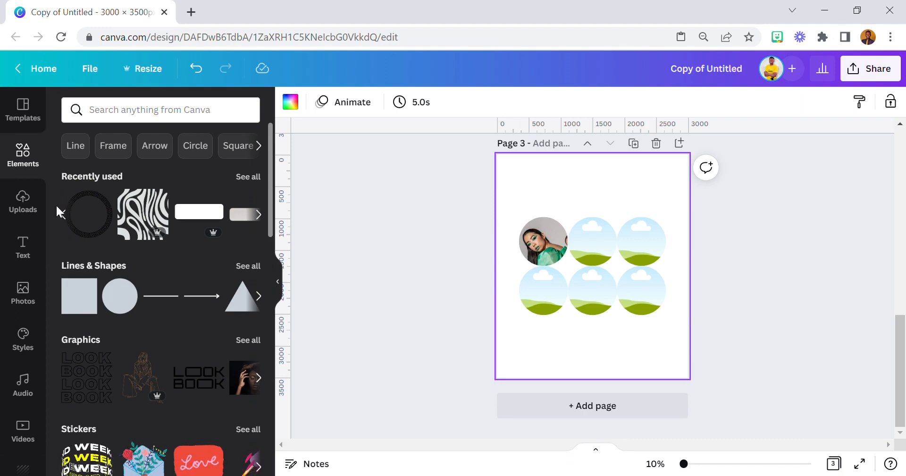
Step: Fill the upper-middle frame with the same photo, scaled and positioned across the grid to continue the first circle's image
{"action": "left_click", "coordinate": [21, 289]}
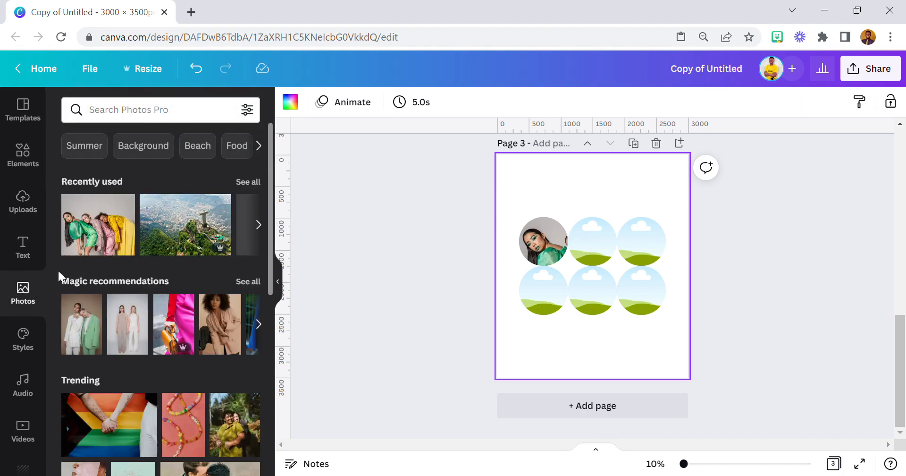
{"action": "left_click_drag", "start_coordinate": [99, 233], "coordinate": [523, 302]}
{"action": "double_click", "coordinate": [579, 257]}
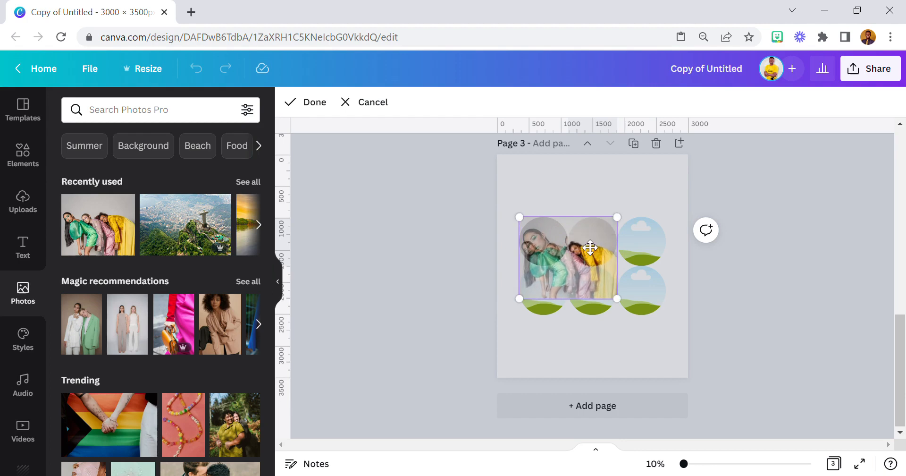
{"action": "left_click_drag", "start_coordinate": [618, 216], "coordinate": [702, 202]}
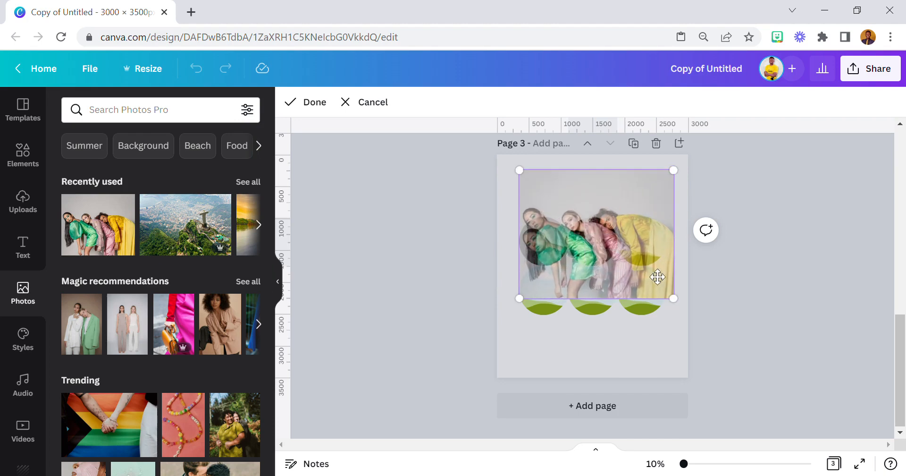
{"action": "left_click_drag", "start_coordinate": [679, 310], "coordinate": [692, 327]}
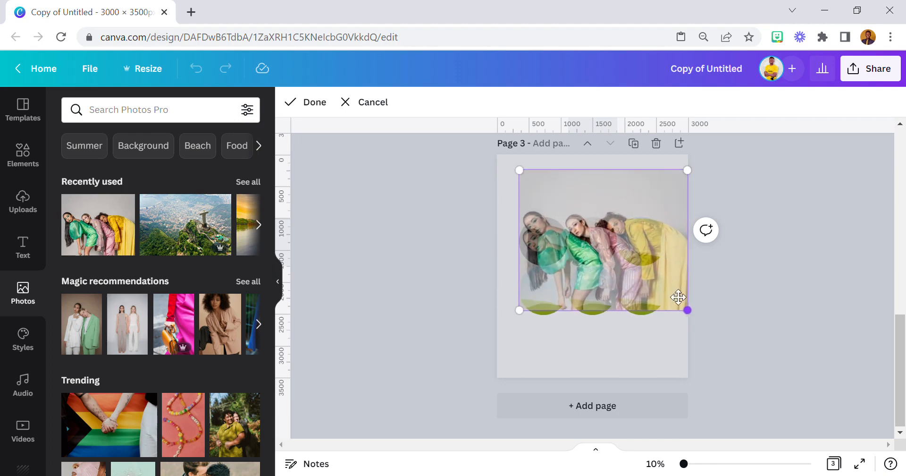
{"action": "left_click_drag", "start_coordinate": [670, 256], "coordinate": [669, 281]}
{"action": "left_click", "coordinate": [605, 348]}
{"action": "left_click", "coordinate": [606, 350]}
Step: Fill the upper-right frame with the same photo, scaled and positioned across the grid to match the neighbouring circles
{"action": "left_click_drag", "start_coordinate": [124, 204], "coordinate": [637, 245]}
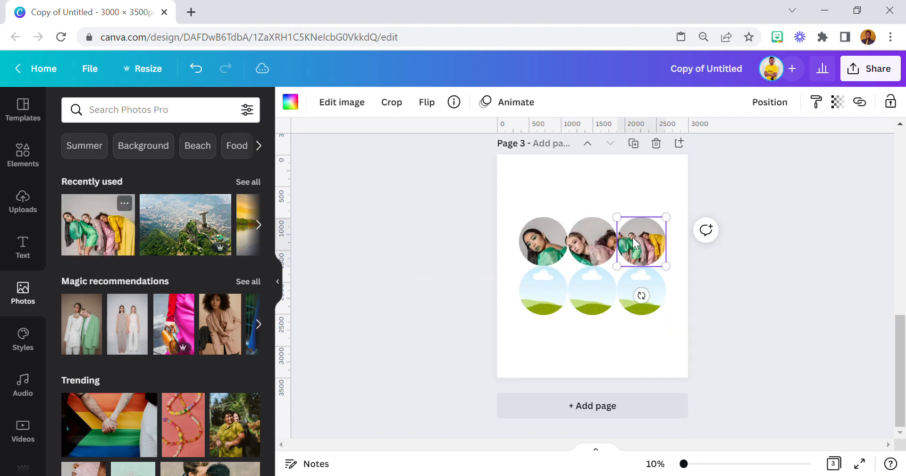
{"action": "double_click", "coordinate": [632, 267]}
{"action": "left_click_drag", "start_coordinate": [612, 266], "coordinate": [521, 342]}
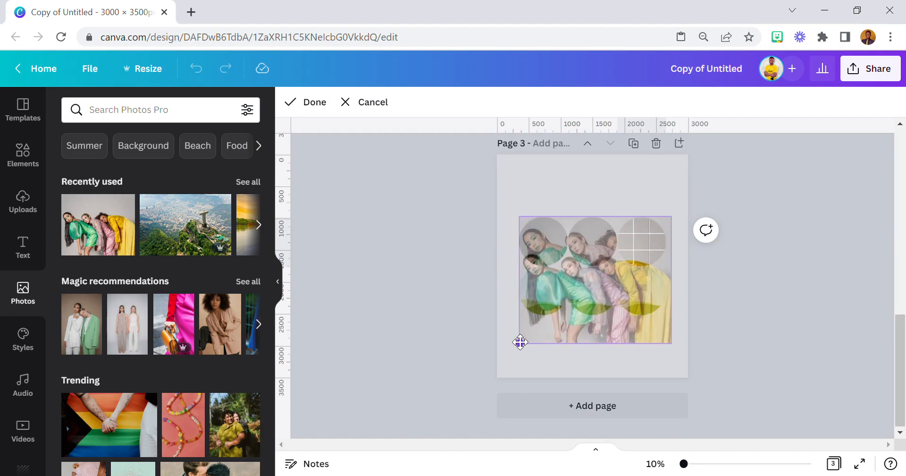
{"action": "left_click_drag", "start_coordinate": [671, 217], "coordinate": [702, 216]}
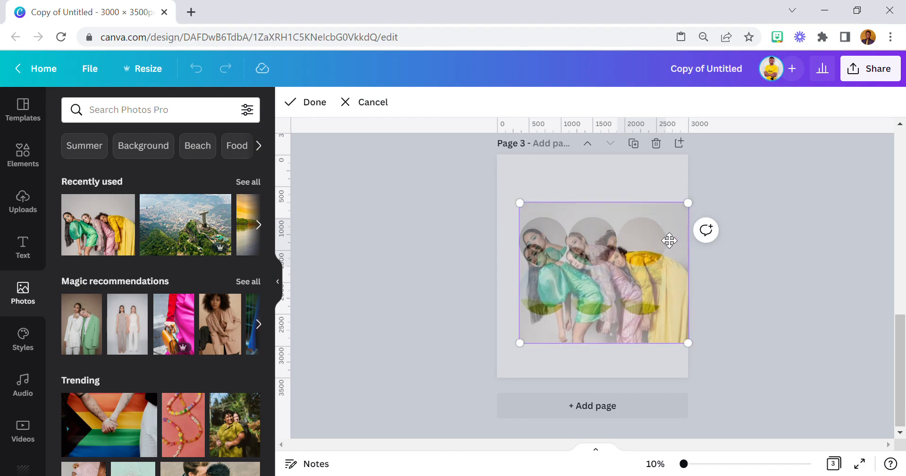
{"action": "left_click_drag", "start_coordinate": [663, 237], "coordinate": [672, 221]}
{"action": "left_click", "coordinate": [642, 169]}
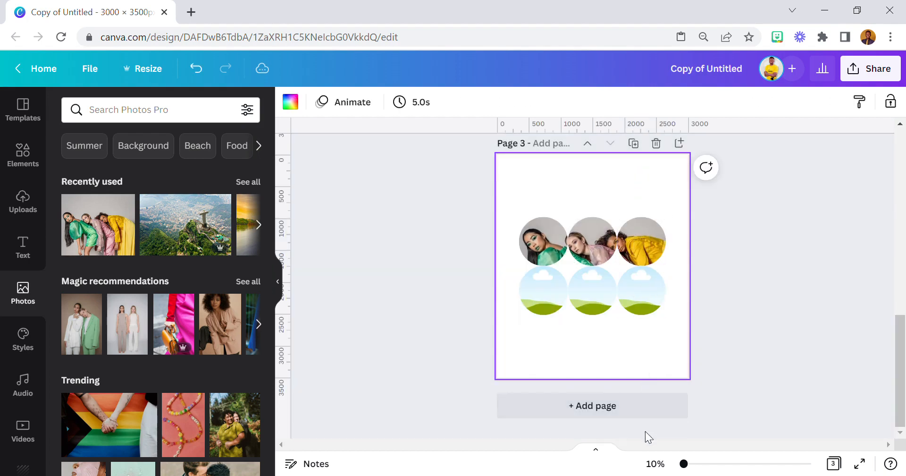
Step: Fine-tune the photo's position inside the upper-right frame at close zoom so it lines up with the middle circle
{"action": "left_click_drag", "start_coordinate": [685, 464], "coordinate": [695, 464]}
{"action": "double_click", "coordinate": [777, 180]}
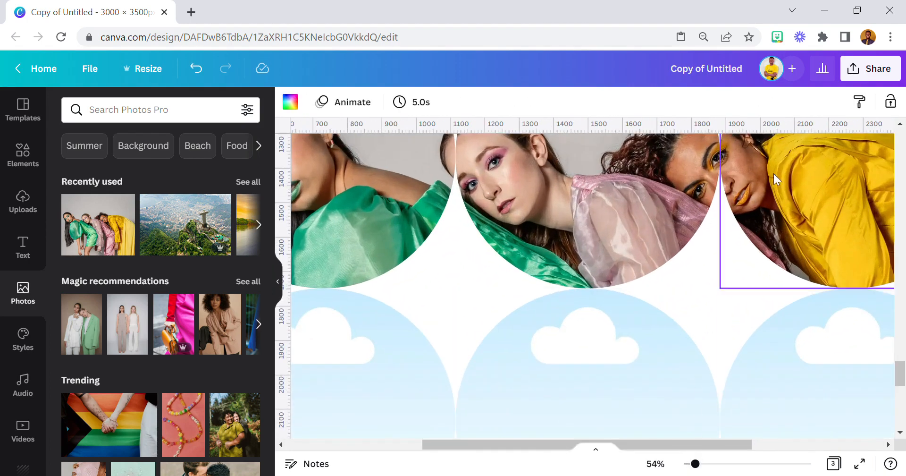
{"action": "left_click_drag", "start_coordinate": [775, 212], "coordinate": [771, 214]}
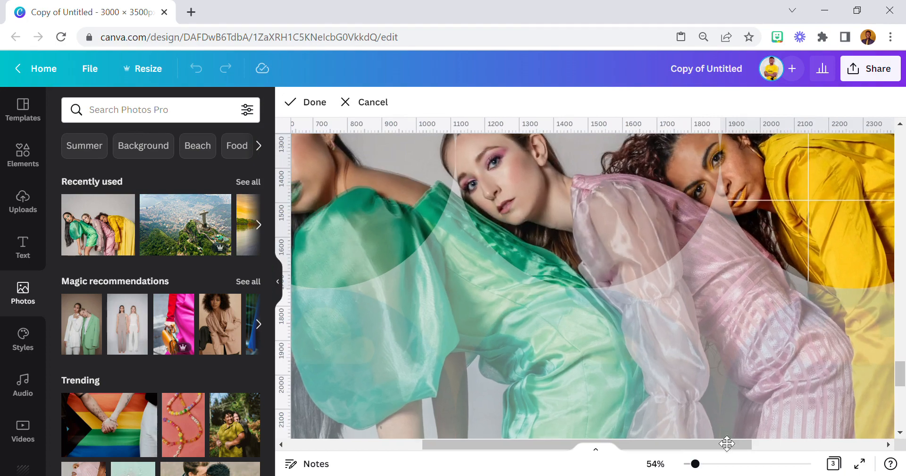
{"action": "left_click", "coordinate": [655, 463]}
{"action": "left_click", "coordinate": [653, 405]}
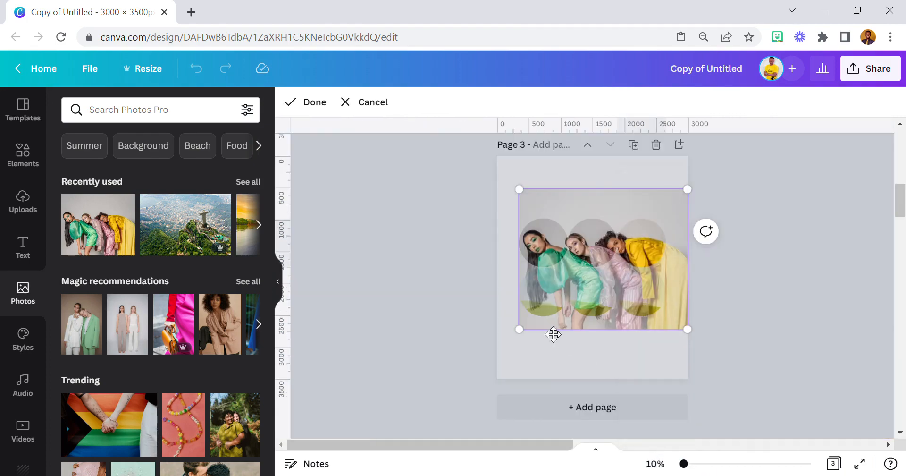
{"action": "left_click", "coordinate": [552, 361]}
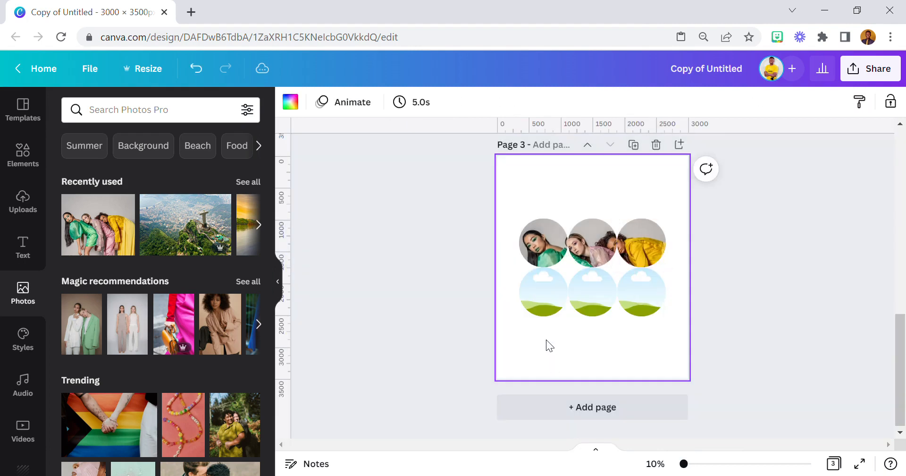
Step: Fill the lower-left circle with the same fashion photo, enlarged across the grid and shifted down to continue the circle above
{"action": "left_click_drag", "start_coordinate": [88, 238], "coordinate": [542, 306]}
{"action": "double_click", "coordinate": [566, 287]}
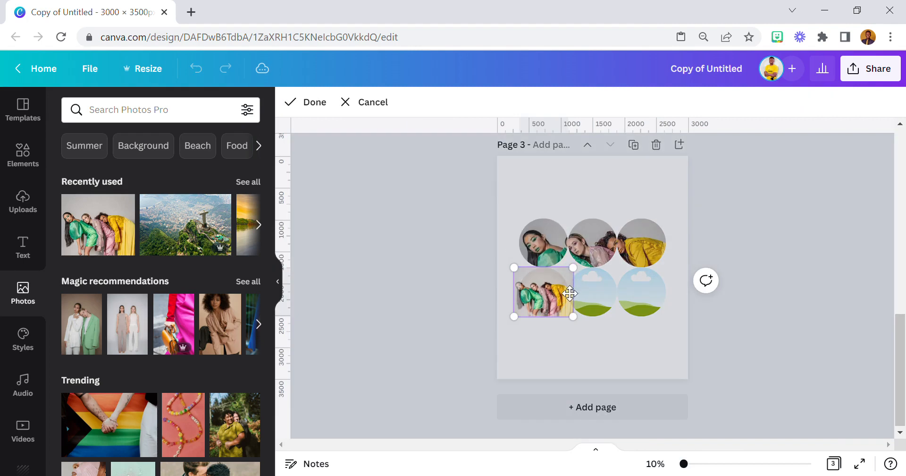
{"action": "left_click_drag", "start_coordinate": [592, 273], "coordinate": [740, 225]}
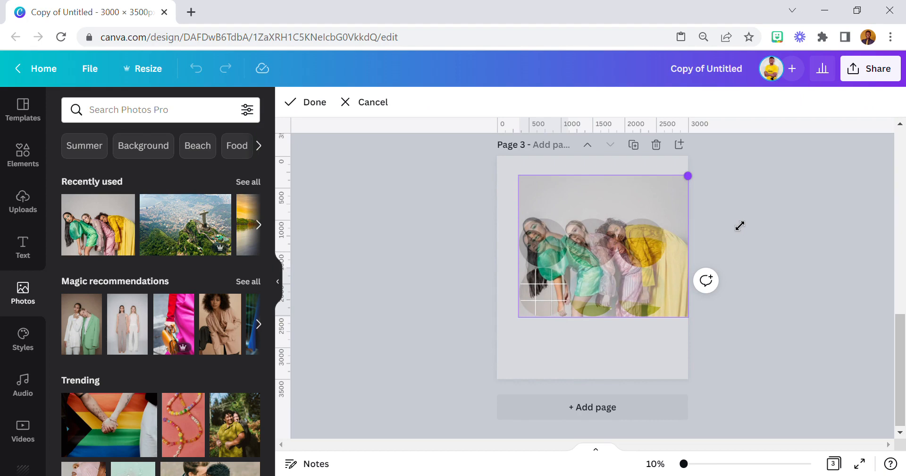
{"action": "left_click_drag", "start_coordinate": [663, 256], "coordinate": [667, 275]}
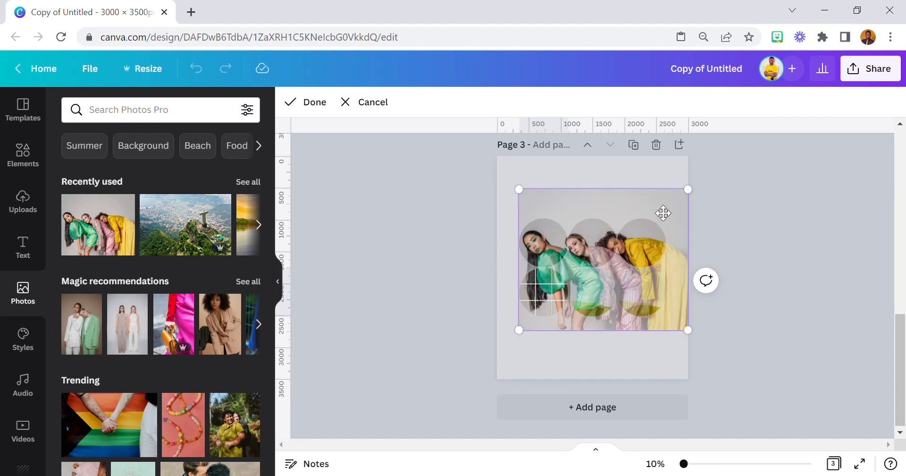
{"action": "left_click", "coordinate": [627, 183]}
{"action": "left_click", "coordinate": [624, 184]}
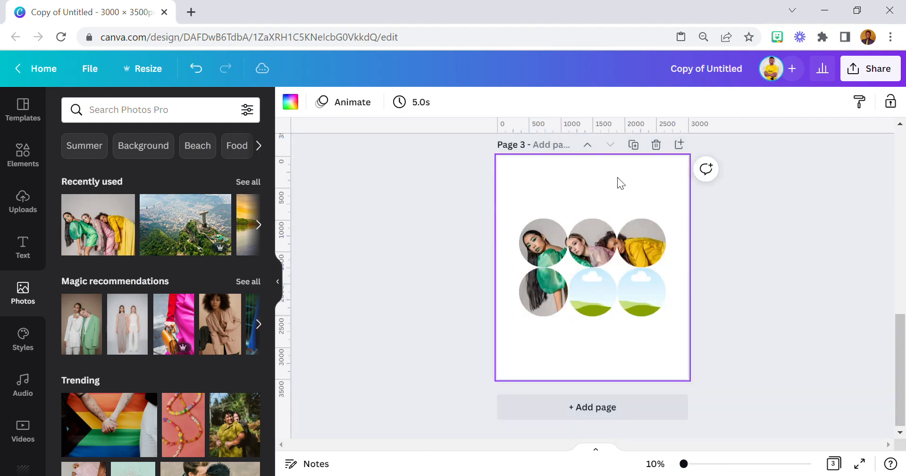
Step: Fill the lower-middle circle with the same photo, scaled and positioned across the grid to match the surrounding circles
{"action": "left_click_drag", "start_coordinate": [96, 233], "coordinate": [525, 247]}
{"action": "double_click", "coordinate": [582, 291]}
{"action": "left_click_drag", "start_coordinate": [623, 231], "coordinate": [715, 214]}
{"action": "left_click_drag", "start_coordinate": [643, 227], "coordinate": [647, 244]}
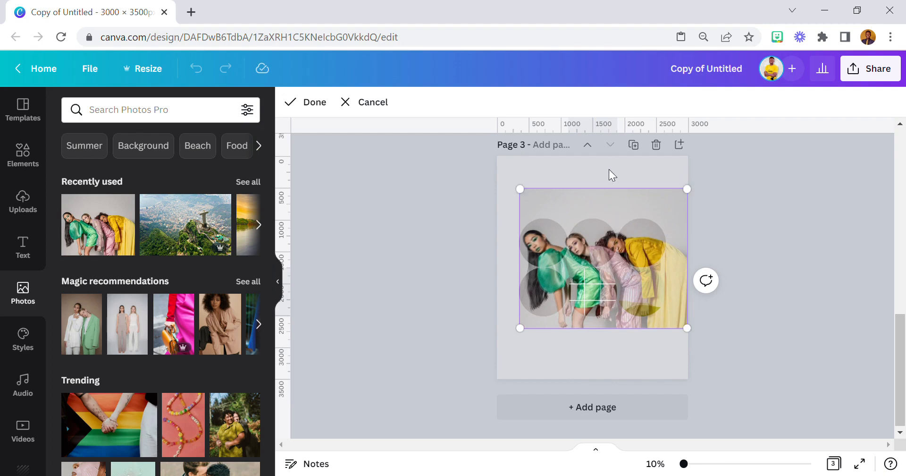
{"action": "left_click", "coordinate": [612, 175]}
Step: Fill the lower-right circle with the same photo, adjusting its scale and position until it continues the neighbouring circles
{"action": "left_click_drag", "start_coordinate": [90, 246], "coordinate": [654, 299]}
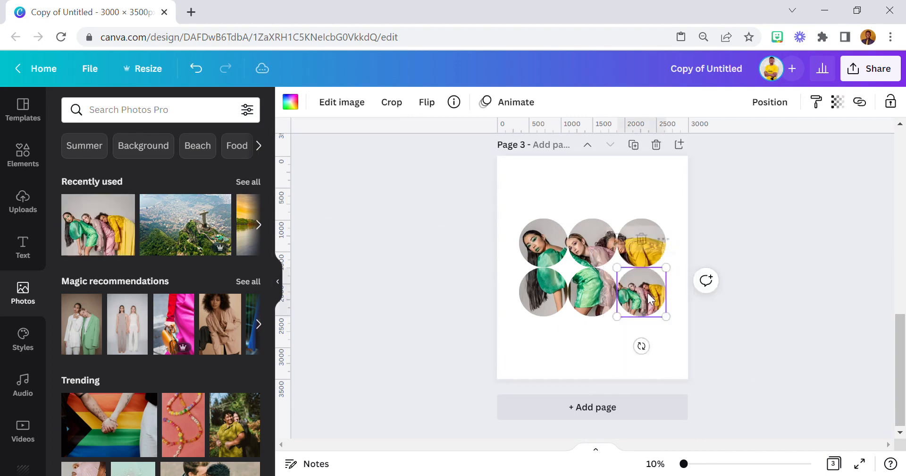
{"action": "double_click", "coordinate": [654, 298]}
{"action": "left_click_drag", "start_coordinate": [615, 269], "coordinate": [506, 211]}
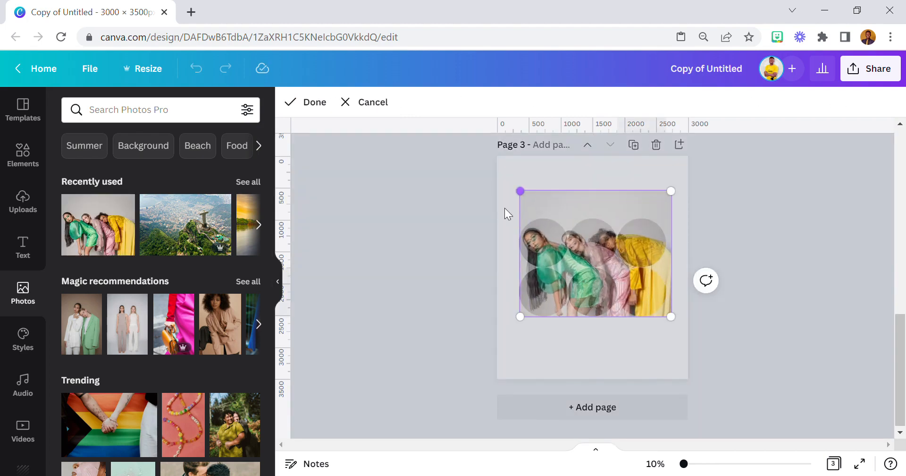
{"action": "left_click_drag", "start_coordinate": [682, 327], "coordinate": [698, 341]}
{"action": "left_click_drag", "start_coordinate": [634, 314], "coordinate": [634, 315]}
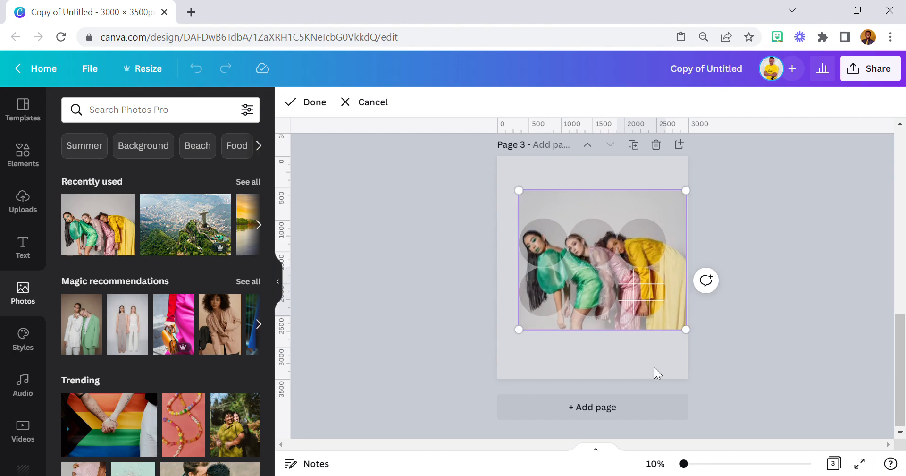
{"action": "left_click_drag", "start_coordinate": [695, 343], "coordinate": [693, 345]}
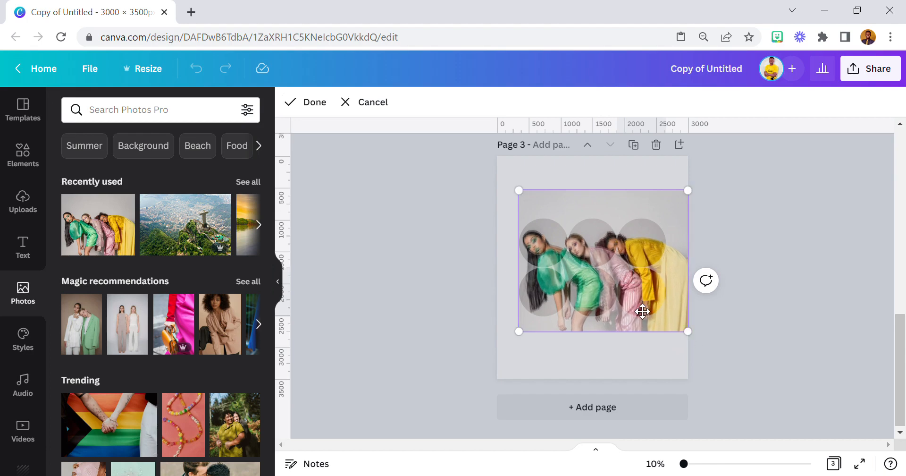
{"action": "left_click_drag", "start_coordinate": [642, 304], "coordinate": [644, 297]}
{"action": "left_click", "coordinate": [605, 356]}
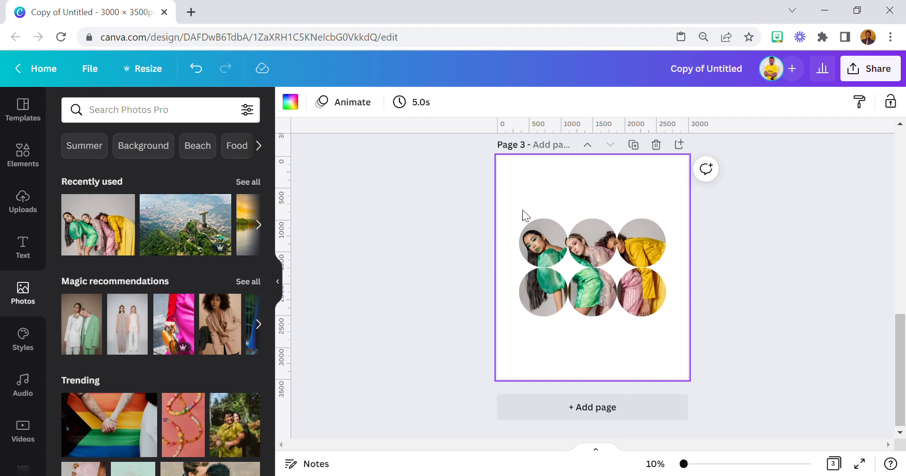
Step: Add a subheading text box containing only the letter F and set its font to Fredoka One
{"action": "left_click", "coordinate": [31, 248]}
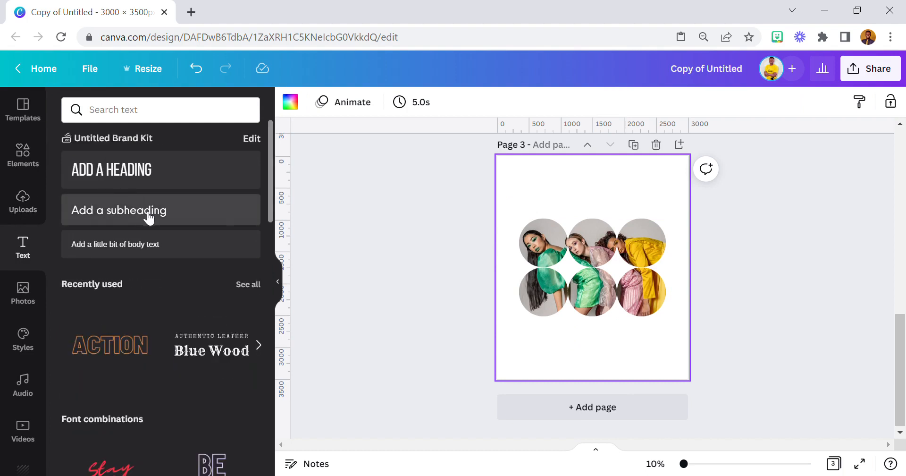
{"action": "left_click", "coordinate": [149, 218]}
{"action": "left_click_drag", "start_coordinate": [590, 281], "coordinate": [500, 309]}
{"action": "key", "text": "BackSpace"}
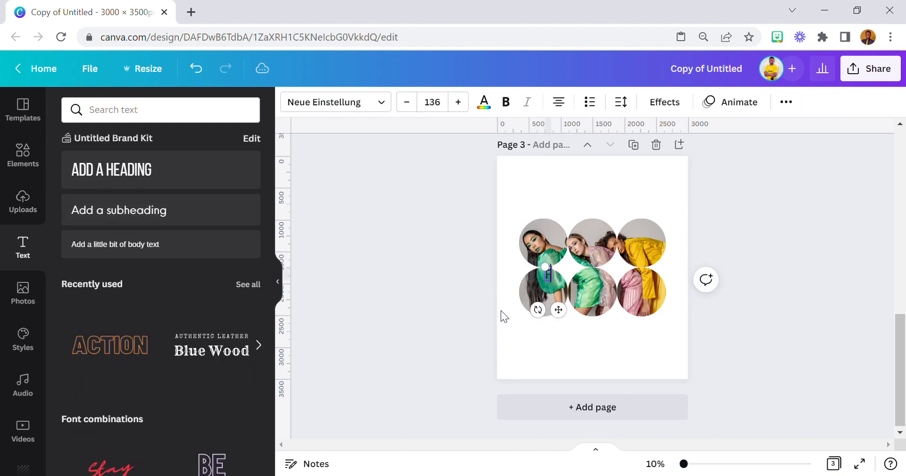
{"action": "left_click", "coordinate": [360, 102]}
{"action": "left_click", "coordinate": [142, 139]}
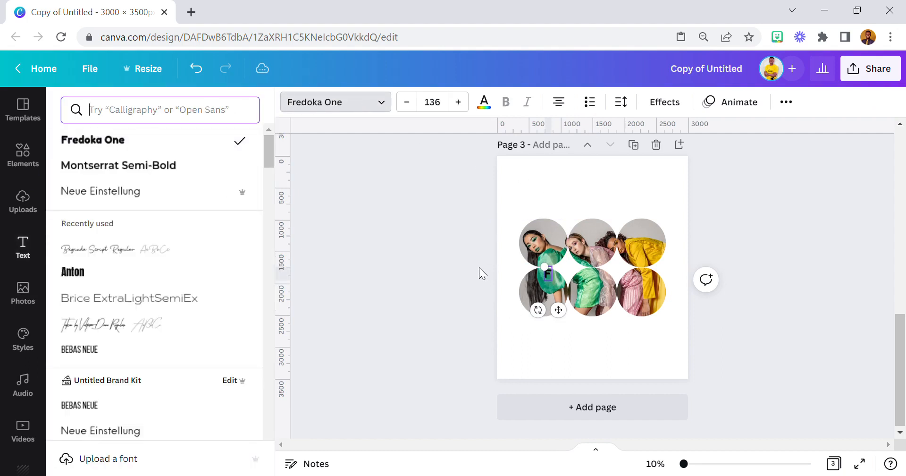
Step: Enlarge the letter F and set its font size to 362
{"action": "left_click_drag", "start_coordinate": [570, 282], "coordinate": [590, 305]}
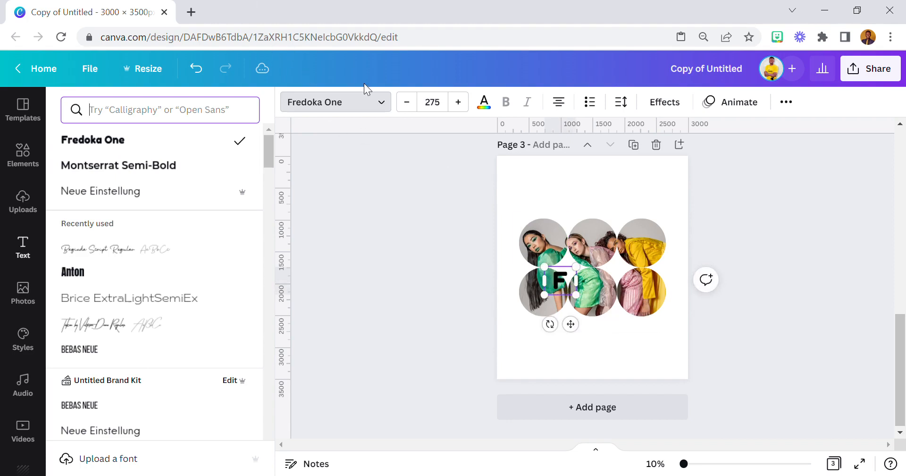
{"action": "left_click", "coordinate": [431, 105]}
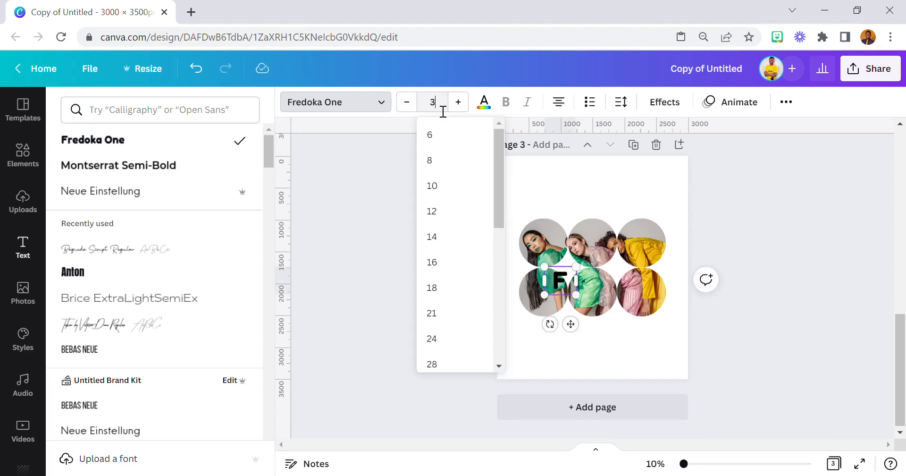
{"action": "key", "text": "Return"}
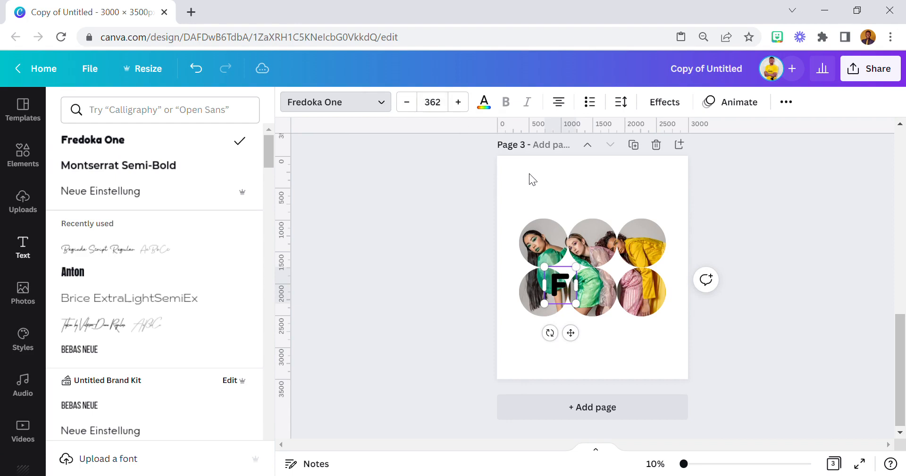
Step: Colour the letter F white and centre it on the upper-left circle
{"action": "left_click", "coordinate": [484, 102]}
{"action": "left_click", "coordinate": [246, 169]}
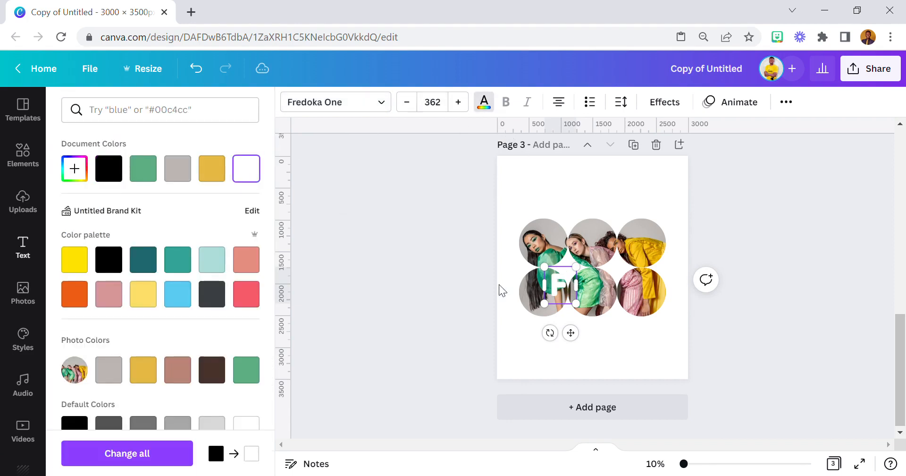
{"action": "left_click_drag", "start_coordinate": [577, 334], "coordinate": [565, 294]}
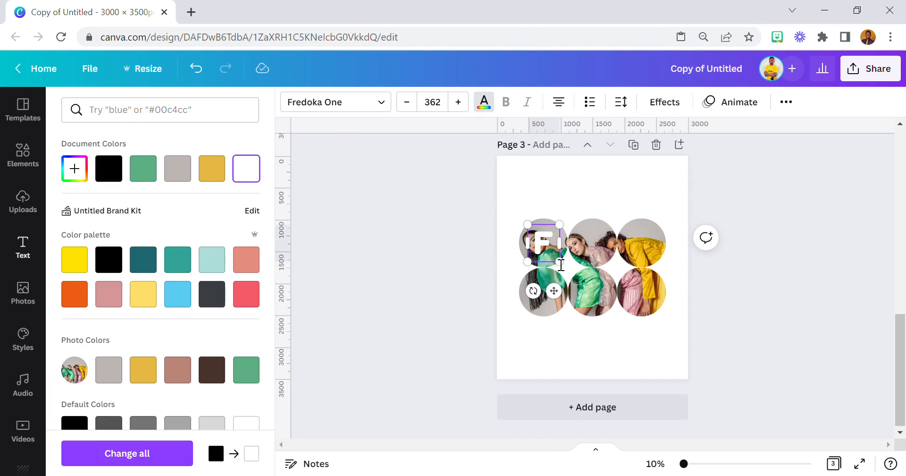
{"action": "left_click", "coordinate": [500, 278]}
Step: Duplicate the F, change the copy to A, and centre it on the upper-middle circle
{"action": "left_click", "coordinate": [539, 244]}
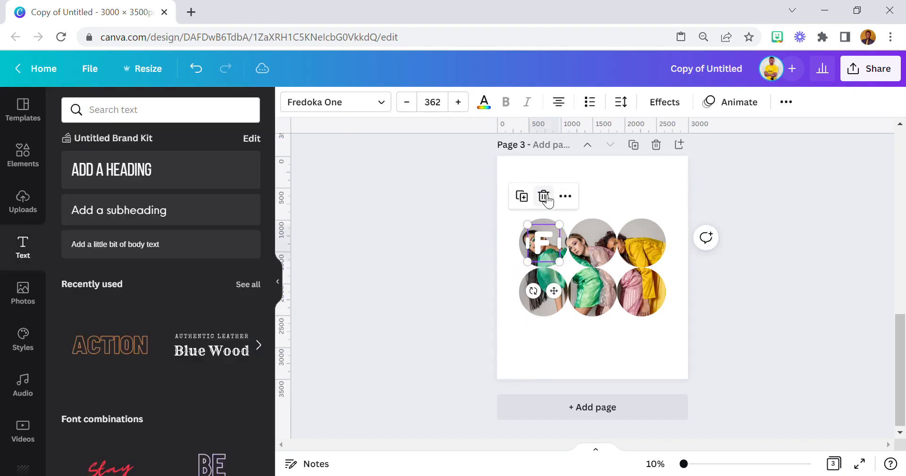
{"action": "double_click", "coordinate": [544, 243]}
{"action": "type", "text": "A"}
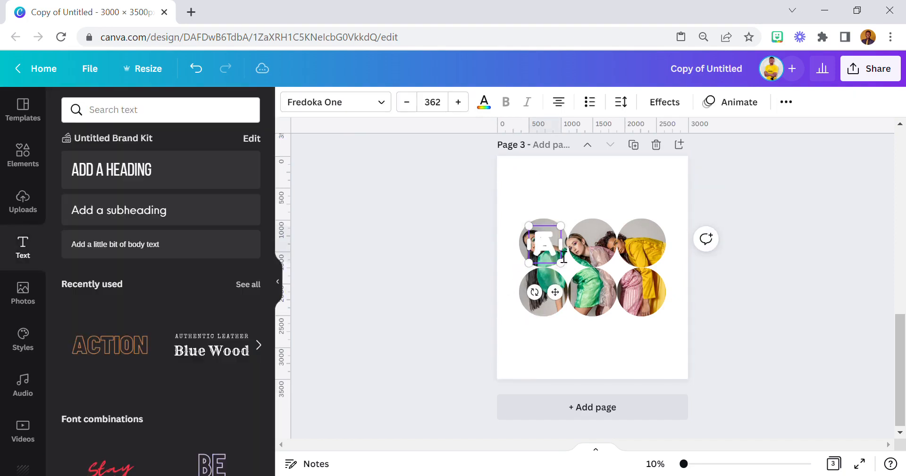
{"action": "left_click_drag", "start_coordinate": [558, 294], "coordinate": [618, 295]}
Step: Duplicate the F again, change the copy to S, and centre it on the upper-right circle
{"action": "left_click", "coordinate": [543, 245]}
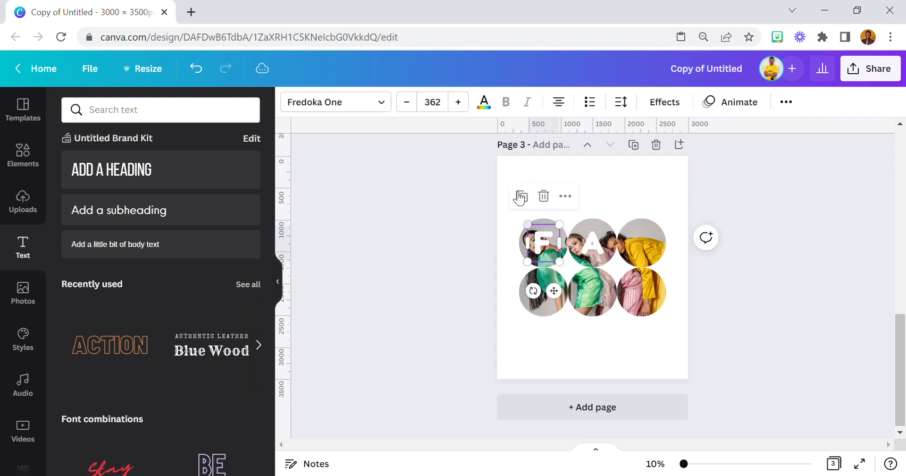
{"action": "left_click", "coordinate": [522, 196]}
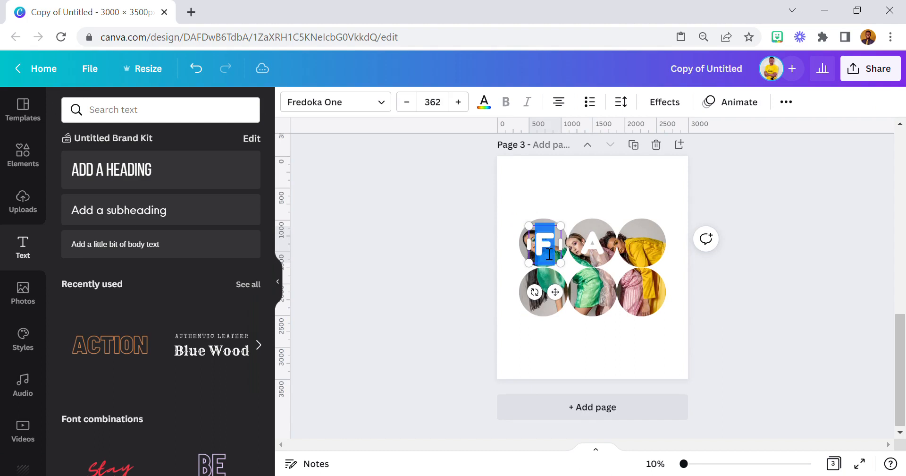
{"action": "left_click_drag", "start_coordinate": [556, 292], "coordinate": [660, 298]}
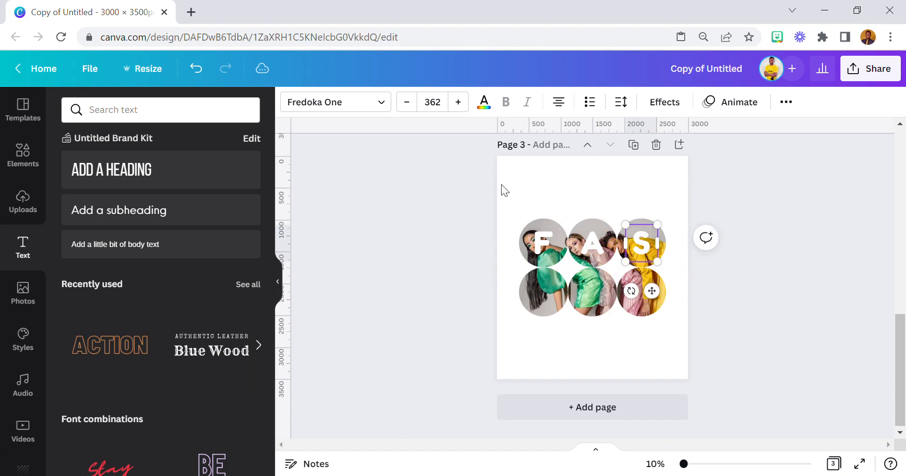
Step: Duplicate the F onto the lower-left circle and change the copy to I
{"action": "left_click", "coordinate": [542, 249]}
{"action": "left_click", "coordinate": [522, 195]}
{"action": "left_click_drag", "start_coordinate": [547, 245], "coordinate": [556, 298]}
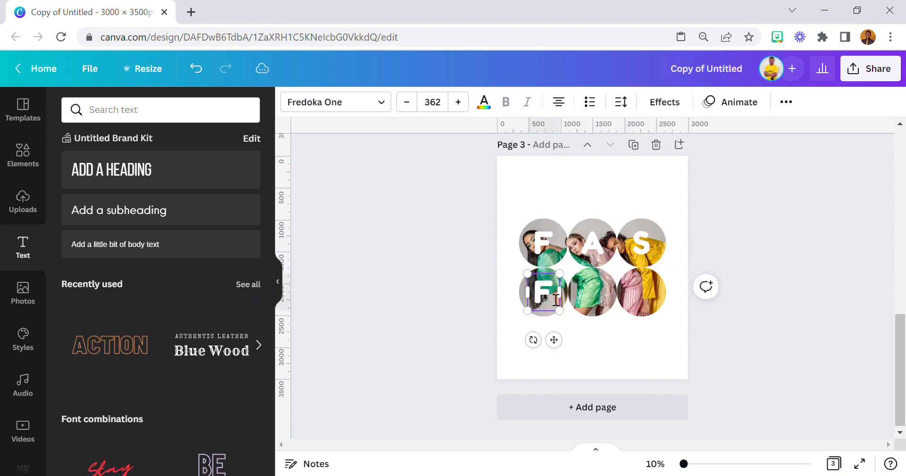
{"action": "double_click", "coordinate": [556, 299]}
{"action": "type", "text": "I"}
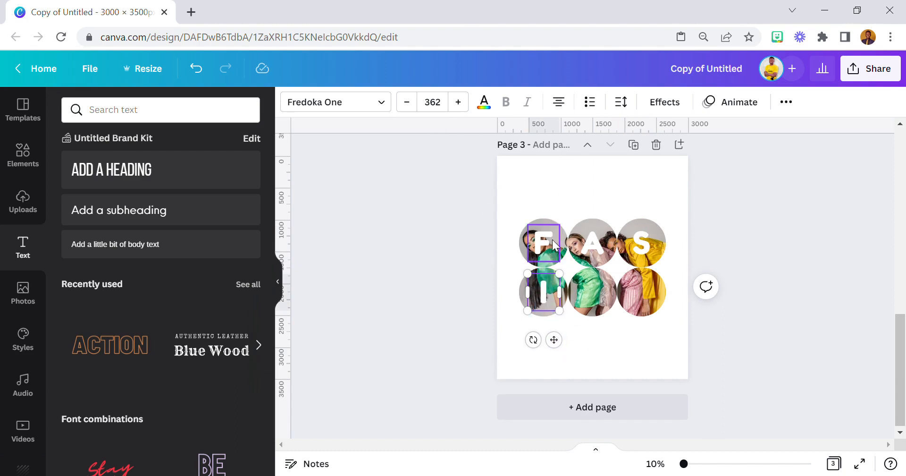
Step: Duplicate the A onto the lower-middle circle and change the copy to O
{"action": "left_click", "coordinate": [579, 241]}
{"action": "left_click", "coordinate": [580, 198]}
{"action": "left_click_drag", "start_coordinate": [599, 246], "coordinate": [600, 297]}
{"action": "double_click", "coordinate": [606, 297]}
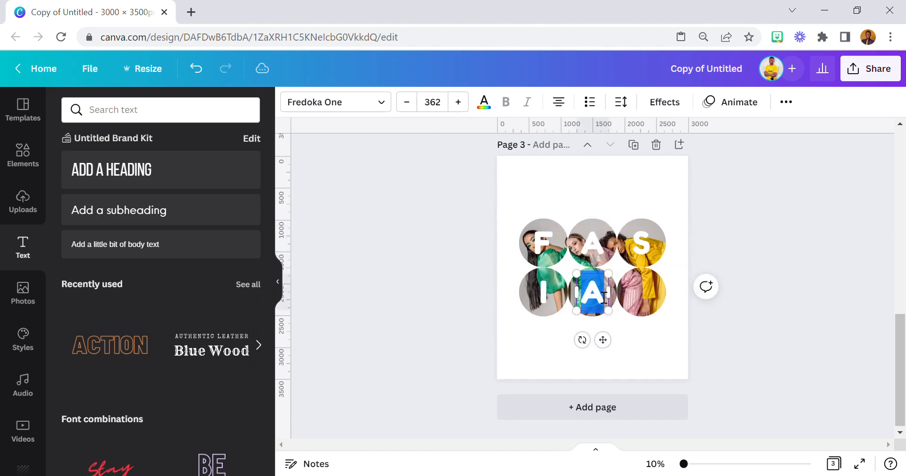
{"action": "type", "text": "O"}
{"action": "left_click_drag", "start_coordinate": [604, 340], "coordinate": [617, 349]}
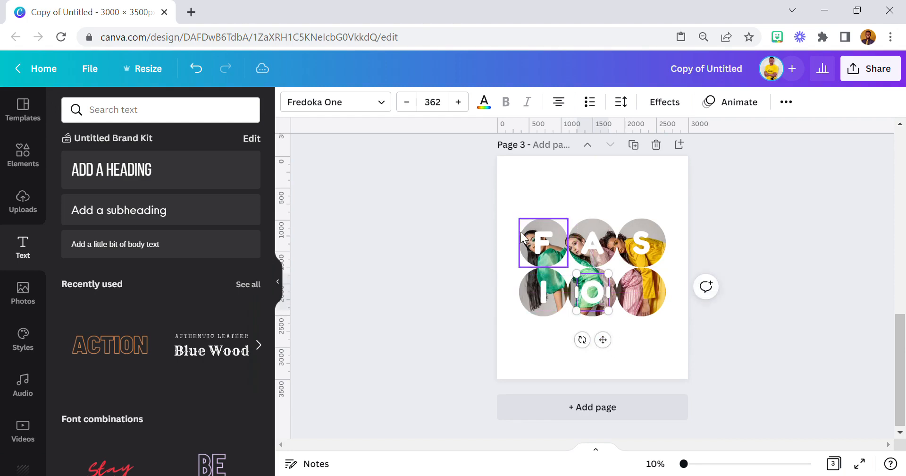
Step: Duplicate the I, change the copy to N, and centre it on the lower-right circle
{"action": "left_click", "coordinate": [543, 291]}
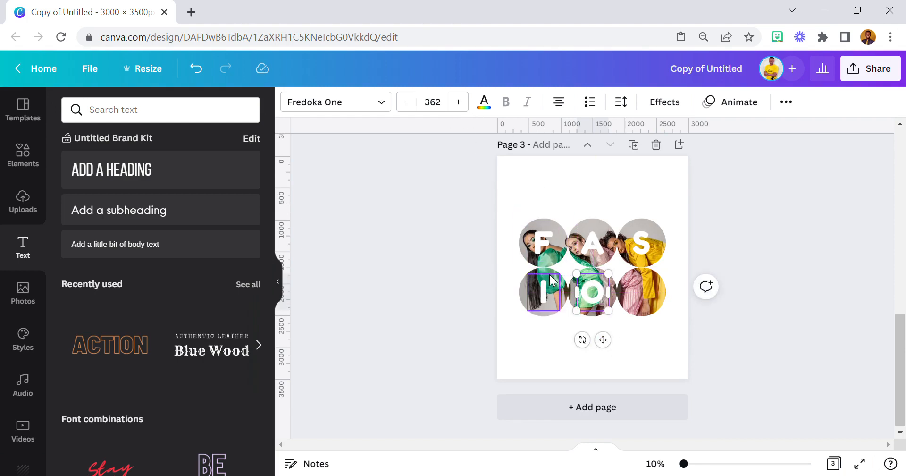
{"action": "left_click_drag", "start_coordinate": [543, 294], "coordinate": [577, 324]}
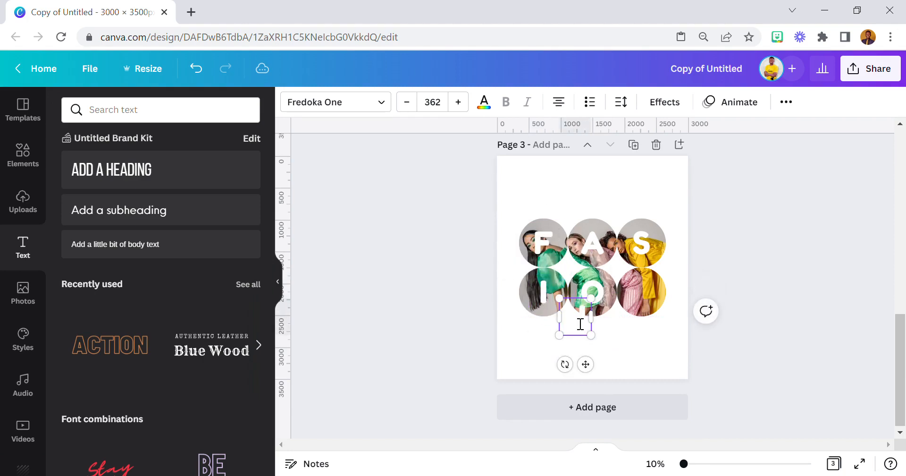
{"action": "left_click_drag", "start_coordinate": [586, 364], "coordinate": [652, 340]}
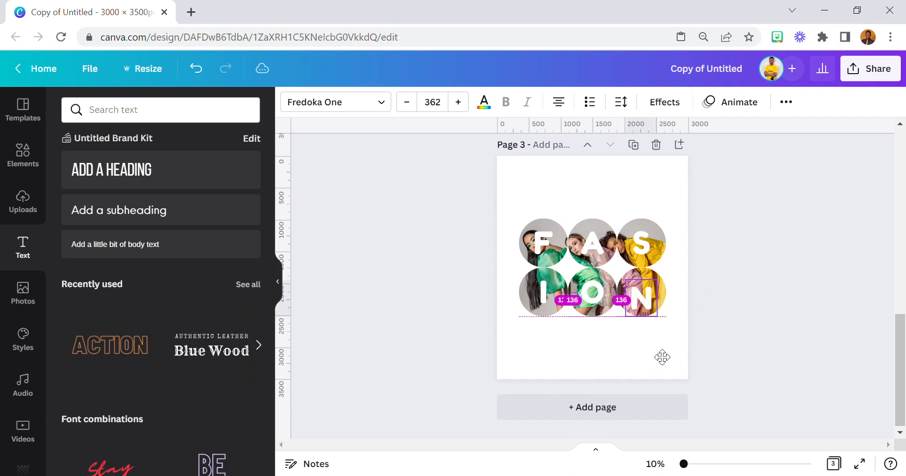
{"action": "left_click", "coordinate": [586, 198]}
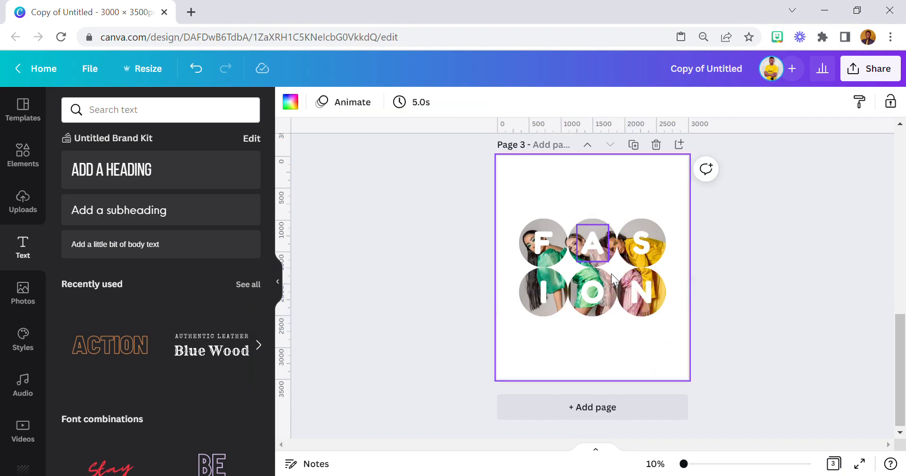
Step: Duplicate the N, change the copy to H, shrink it to about size 276, and place it between the A and O
{"action": "left_click", "coordinate": [633, 293]}
{"action": "left_click", "coordinate": [619, 244]}
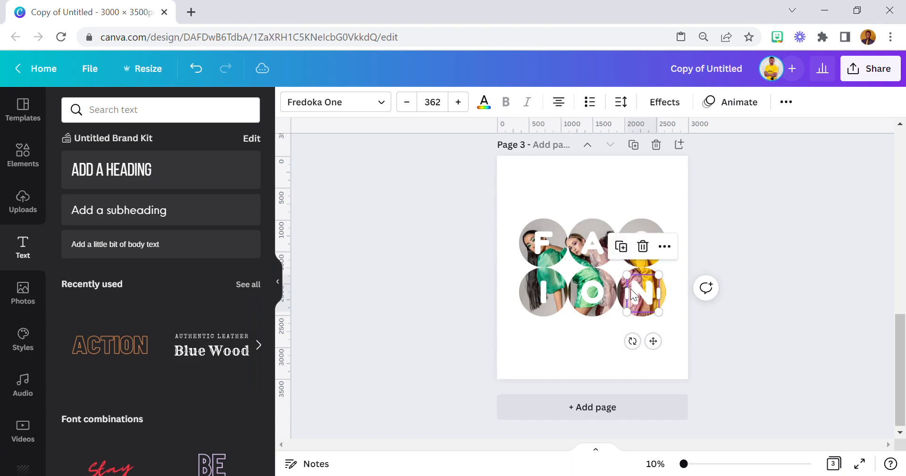
{"action": "double_click", "coordinate": [646, 328]}
{"action": "key", "text": "BackSpace"}
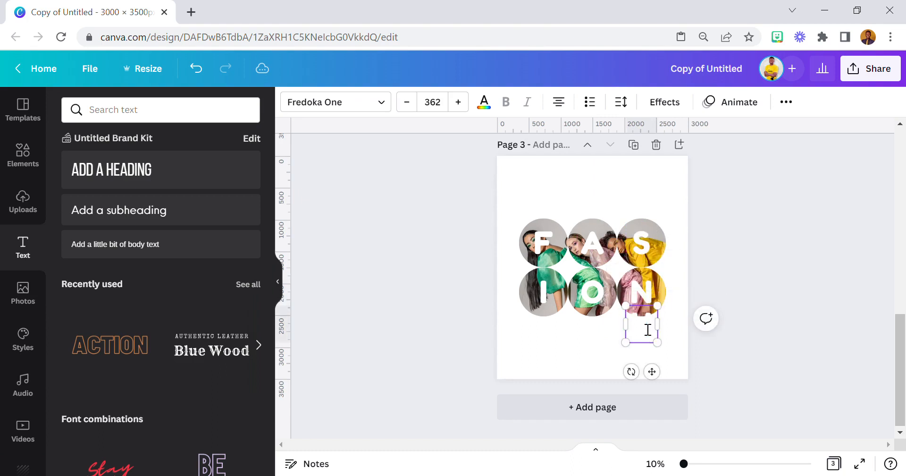
{"action": "left_click_drag", "start_coordinate": [670, 349], "coordinate": [652, 333]}
{"action": "left_click_drag", "start_coordinate": [649, 364], "coordinate": [611, 318]}
{"action": "left_click", "coordinate": [648, 196]}
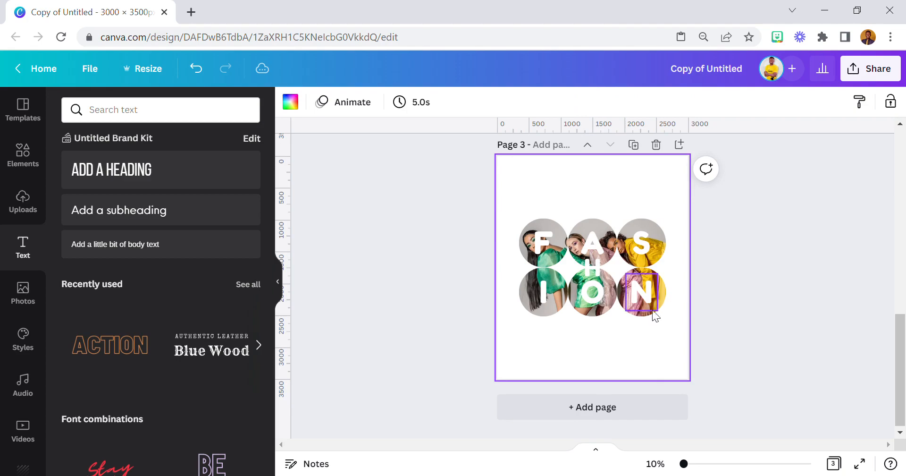
Step: Nudge the H slightly downward between the A and the O
{"action": "left_click_drag", "start_coordinate": [684, 465], "coordinate": [690, 463]}
{"action": "left_click", "coordinate": [607, 307]}
{"action": "left_click_drag", "start_coordinate": [614, 310], "coordinate": [614, 314]}
{"action": "left_click", "coordinate": [655, 464]}
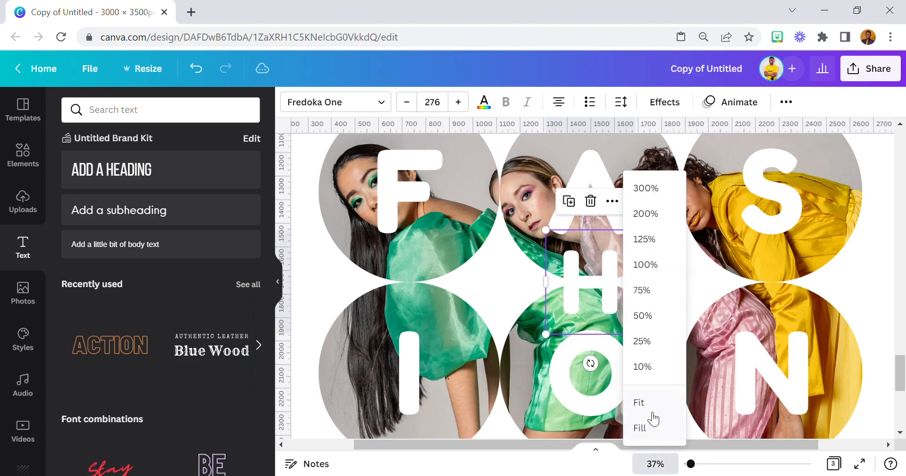
{"action": "left_click", "coordinate": [640, 401]}
{"action": "left_click", "coordinate": [566, 370]}
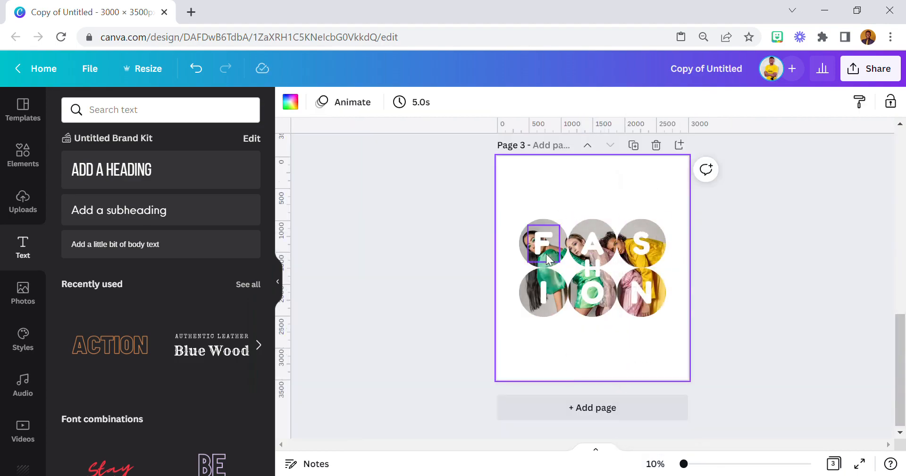
Step: Delete the small H between the A and the O
{"action": "left_click", "coordinate": [597, 272]}
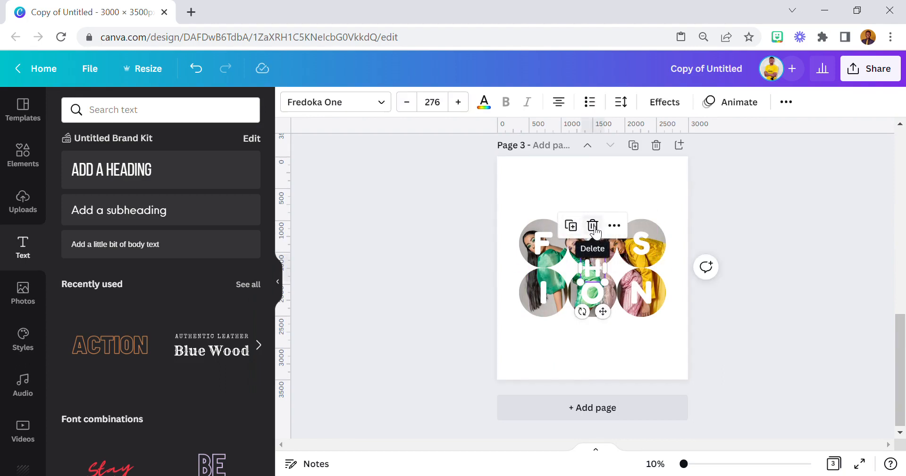
{"action": "left_click", "coordinate": [586, 182]}
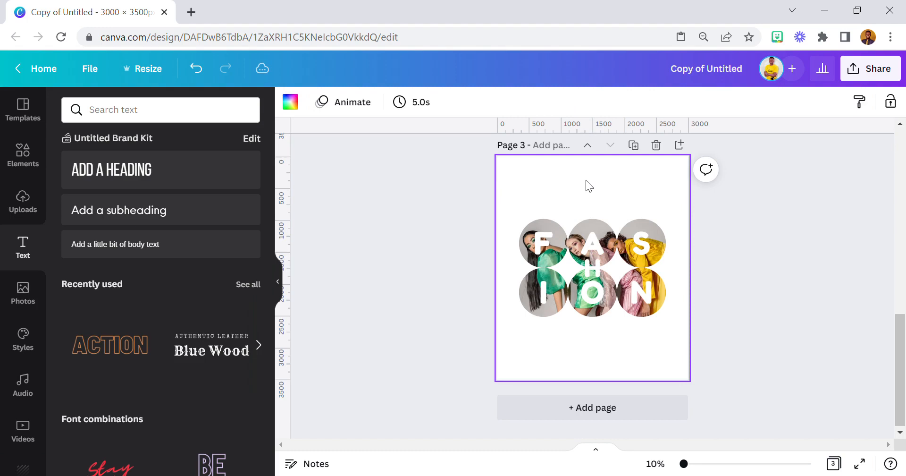
{"action": "left_click", "coordinate": [602, 271]}
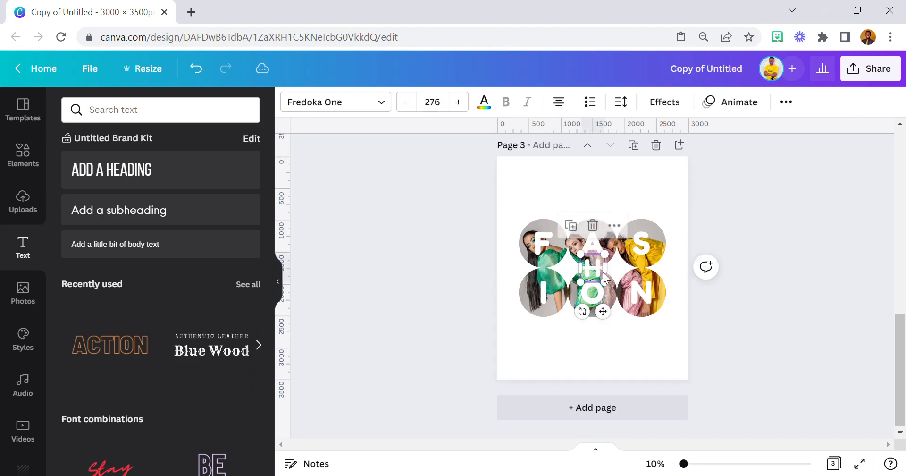
{"action": "left_click", "coordinate": [596, 227]}
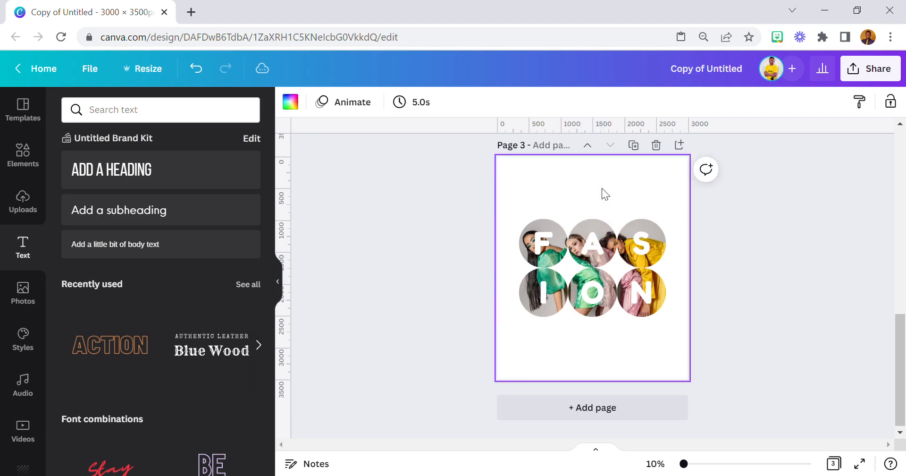
Step: Set the page background to grey #BAB6B5, sampled from the photo's backdrop in the upper-left circle
{"action": "left_click", "coordinate": [24, 156]}
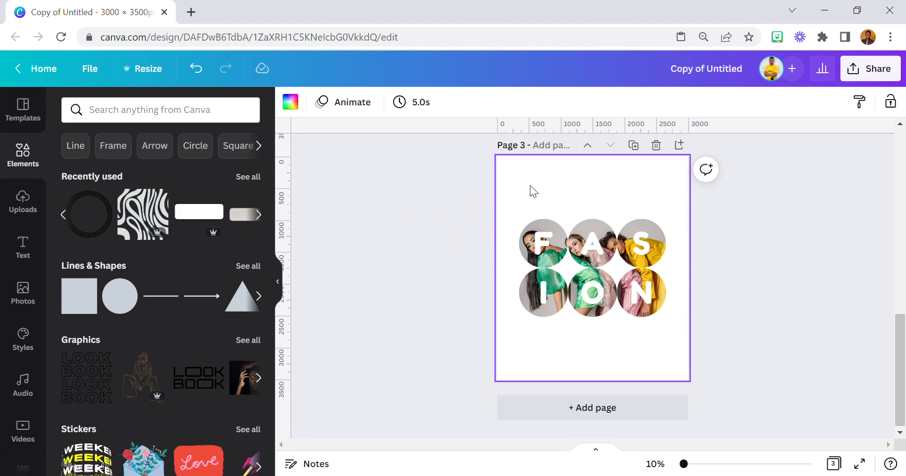
{"action": "left_click", "coordinate": [290, 103]}
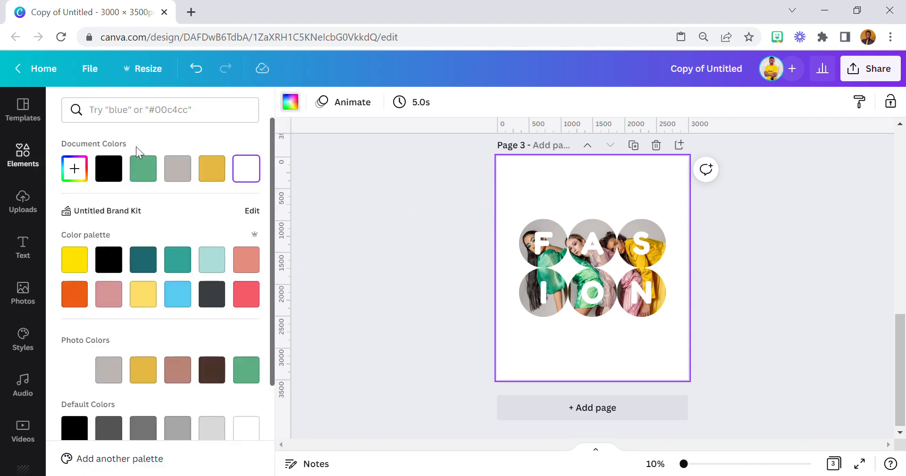
{"action": "left_click", "coordinate": [82, 173]}
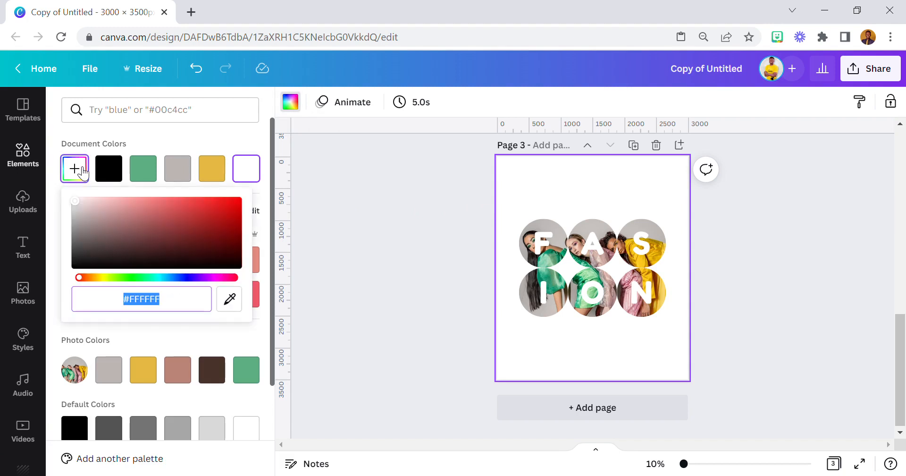
{"action": "left_click", "coordinate": [232, 305]}
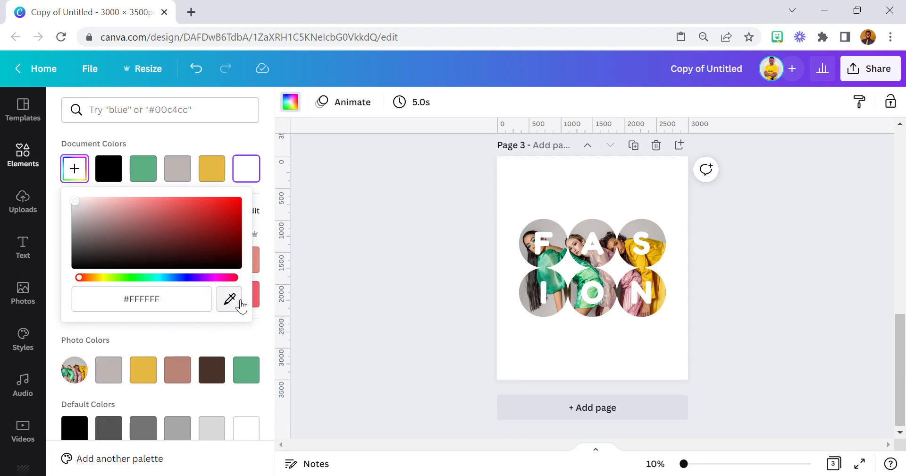
{"action": "left_click", "coordinate": [540, 226]}
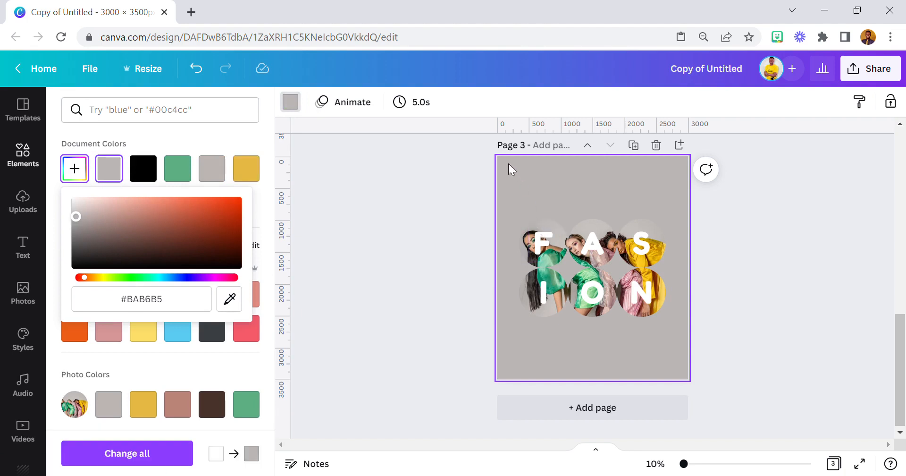
{"action": "left_click", "coordinate": [516, 173]}
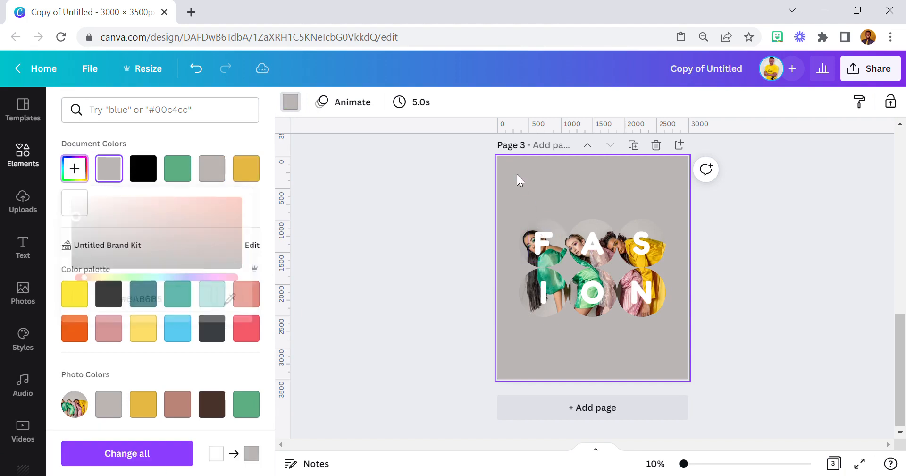
{"action": "left_click", "coordinate": [398, 204]}
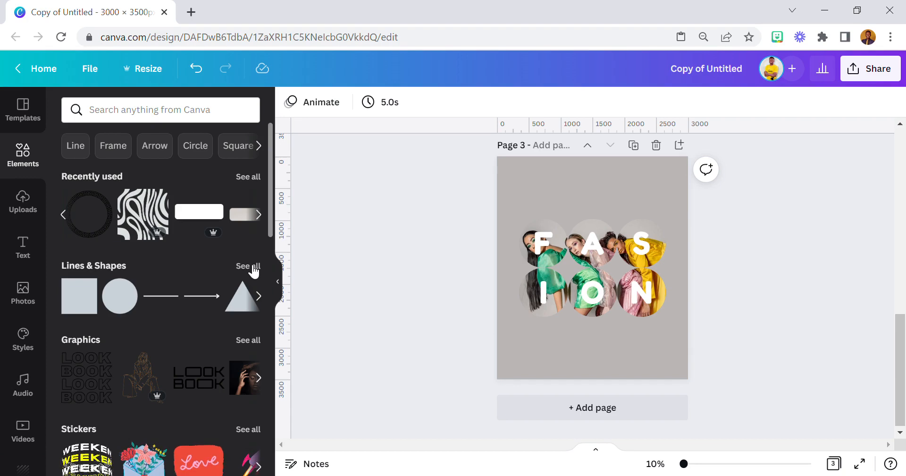
Step: Add a rounded square and stretch its sides to span from the F to the S and extend below the lower circles
{"action": "left_click", "coordinate": [249, 266]}
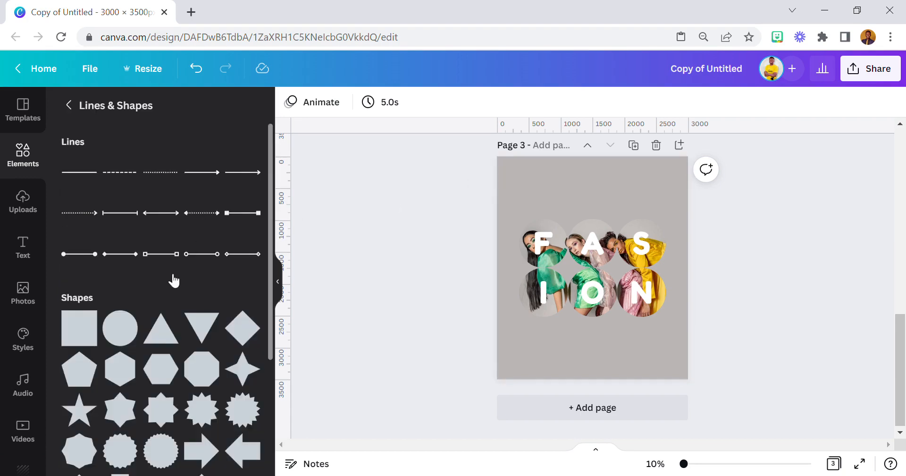
{"action": "scroll", "coordinate": [138, 366], "scroll_direction": "down", "scroll_amount": 9}
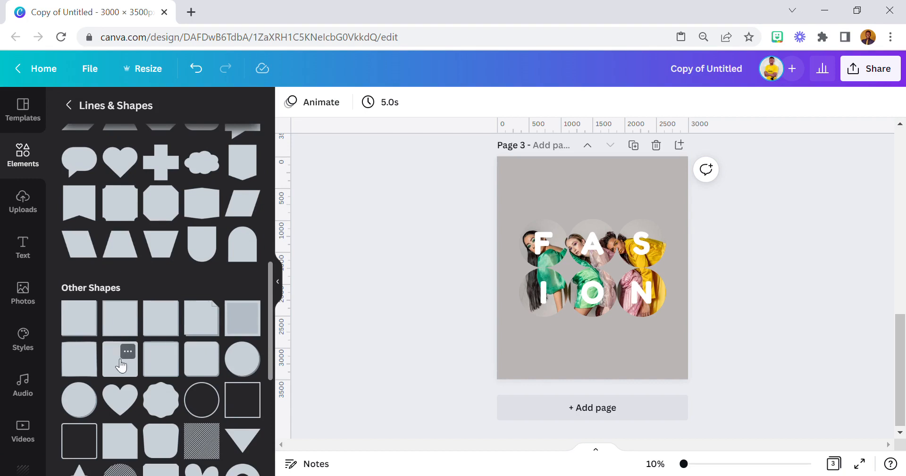
{"action": "left_click", "coordinate": [138, 366]}
{"action": "left_click_drag", "start_coordinate": [581, 223], "coordinate": [581, 214]}
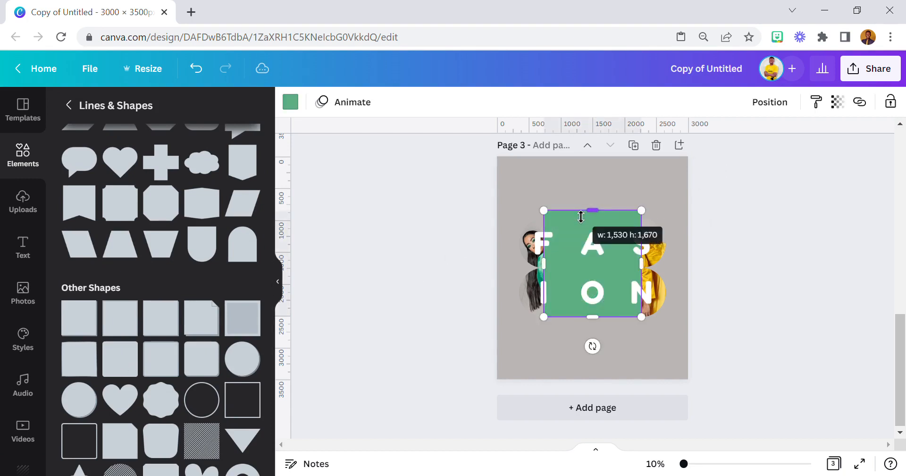
{"action": "left_click_drag", "start_coordinate": [550, 271], "coordinate": [544, 269]}
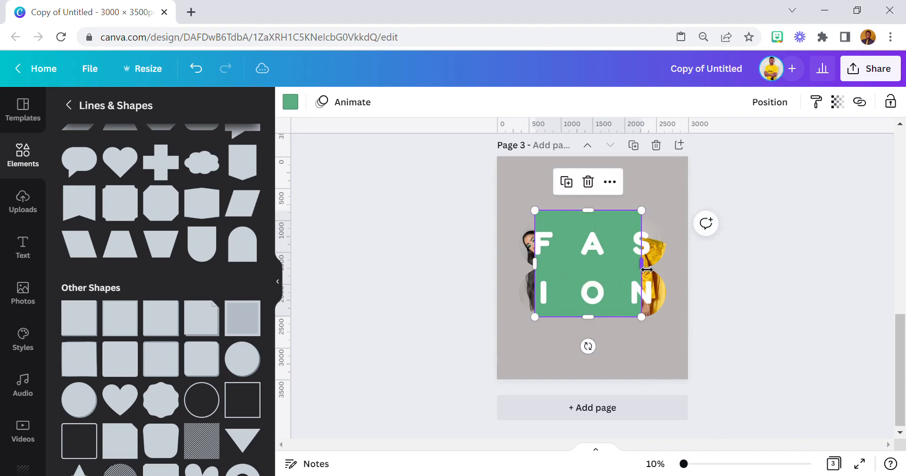
{"action": "left_click_drag", "start_coordinate": [643, 265], "coordinate": [654, 273]}
{"action": "left_click_drag", "start_coordinate": [590, 327], "coordinate": [594, 346]}
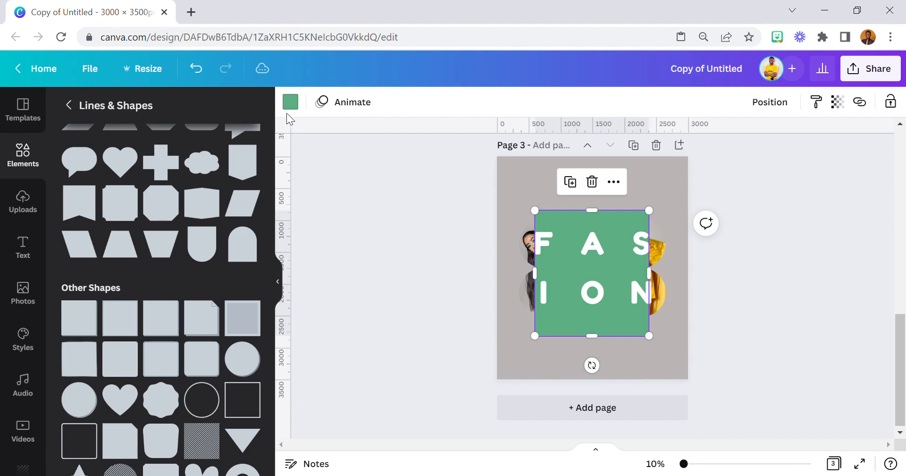
Step: Recolour the rounded square white and send it to the back behind the circles and letters
{"action": "left_click", "coordinate": [290, 103]}
{"action": "left_click", "coordinate": [74, 203]}
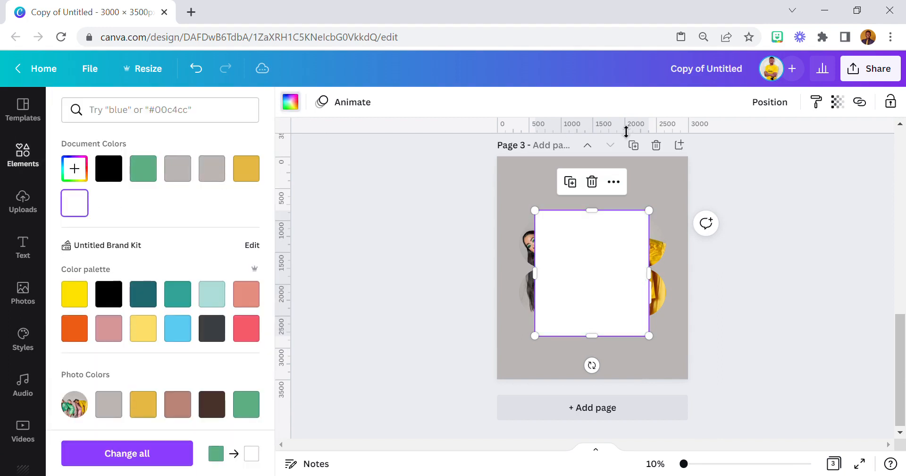
{"action": "left_click", "coordinate": [751, 108]}
{"action": "left_click", "coordinate": [721, 160]}
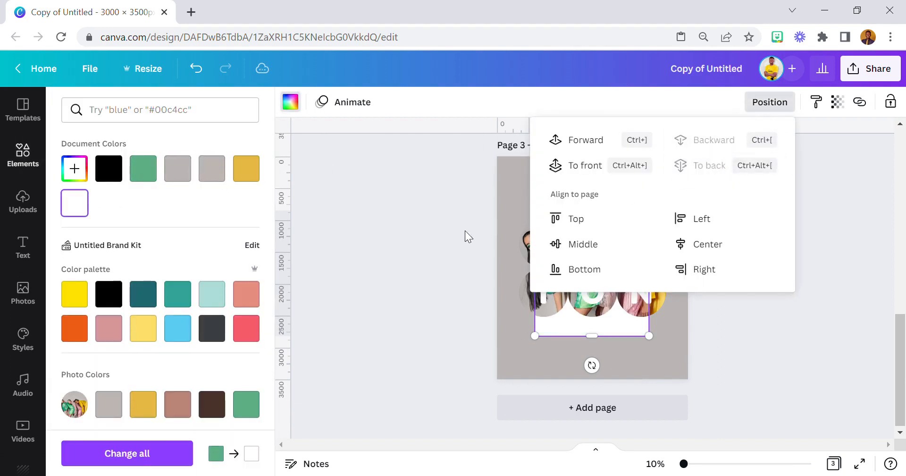
{"action": "left_click", "coordinate": [440, 234]}
{"action": "left_click", "coordinate": [441, 231]}
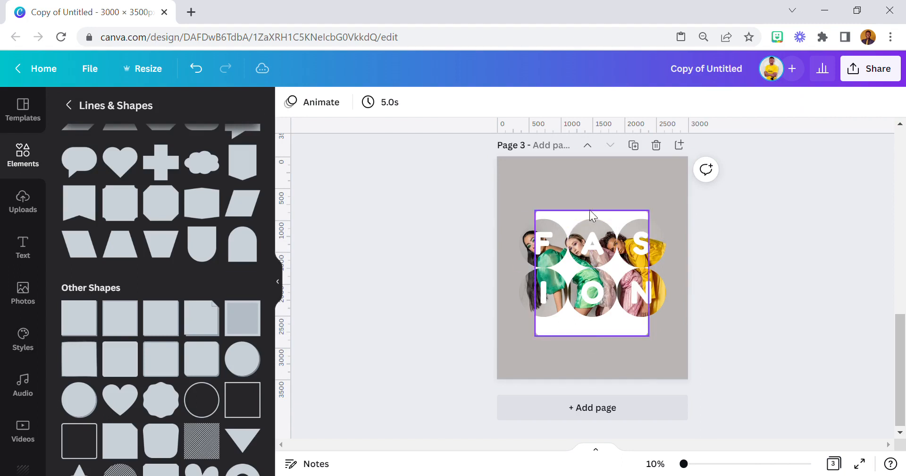
Step: Extend the white card's top edge slightly upward above the circles
{"action": "left_click", "coordinate": [594, 215]}
{"action": "left_click_drag", "start_coordinate": [598, 217], "coordinate": [600, 209]}
{"action": "left_click", "coordinate": [655, 178]}
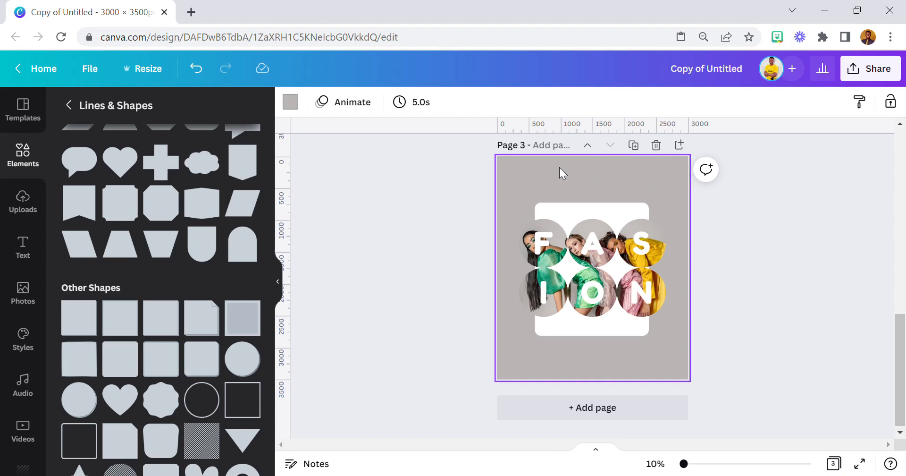
Step: Copy the small yellow dot from the finished poster on page 2 and paste it onto page 3
{"action": "scroll", "coordinate": [566, 184], "scroll_direction": "up", "scroll_amount": 5}
{"action": "scroll", "coordinate": [566, 183], "scroll_direction": "down", "scroll_amount": 5}
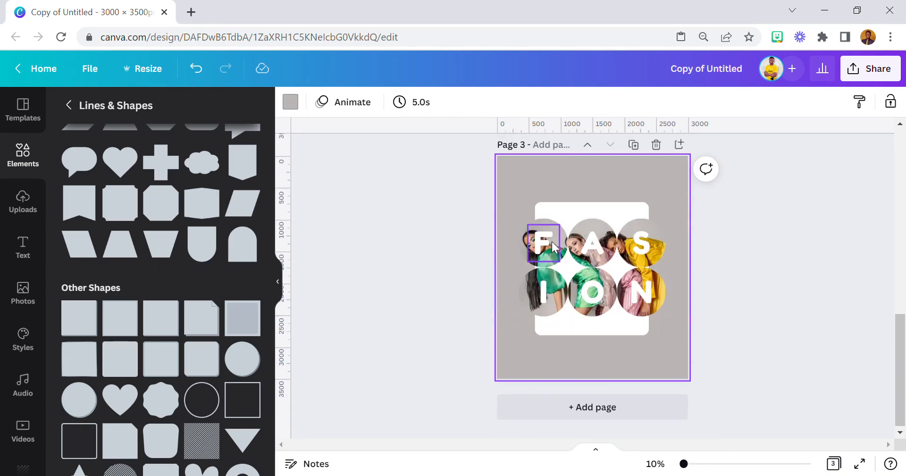
{"action": "scroll", "coordinate": [561, 243], "scroll_direction": "up", "scroll_amount": 3}
{"action": "right_click", "coordinate": [593, 212]}
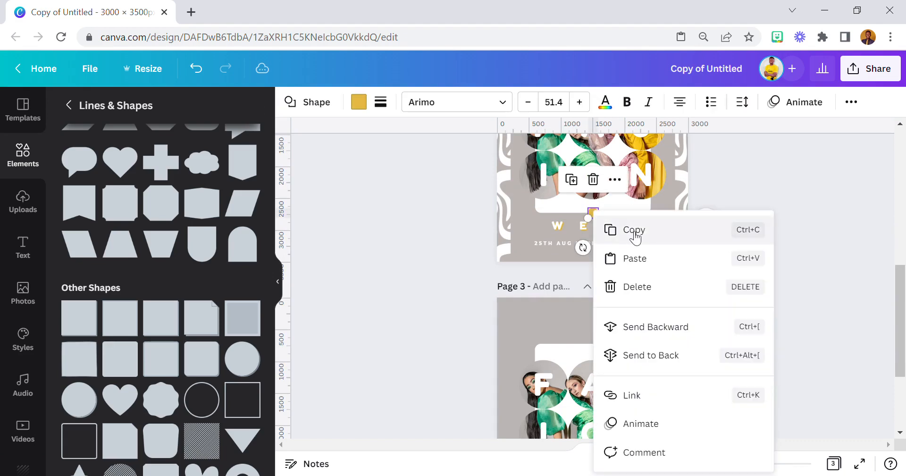
{"action": "left_click", "coordinate": [628, 229]}
{"action": "scroll", "coordinate": [624, 245], "scroll_direction": "down", "scroll_amount": 3}
{"action": "right_click", "coordinate": [596, 189]}
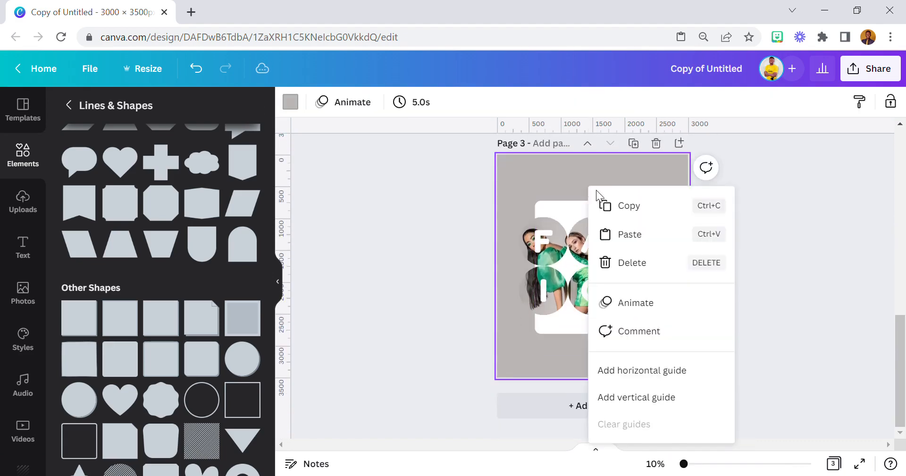
{"action": "left_click", "coordinate": [637, 235]}
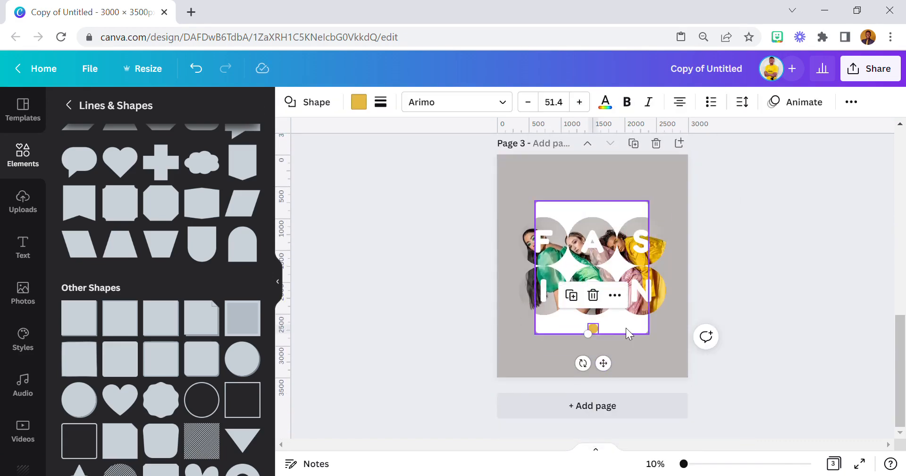
Step: Shorten the white card so its bottom edge runs through the yellow dot's centre
{"action": "left_click", "coordinate": [626, 327]}
{"action": "left_click_drag", "start_coordinate": [629, 343], "coordinate": [628, 339]}
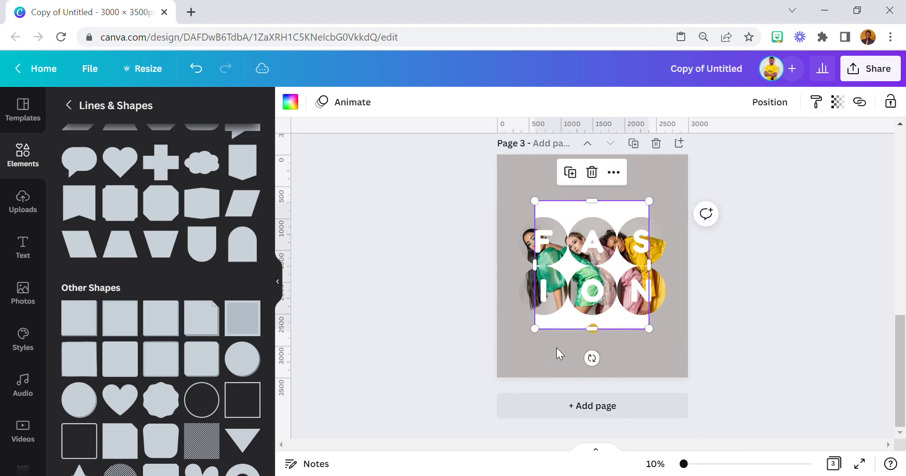
{"action": "left_click", "coordinate": [554, 347]}
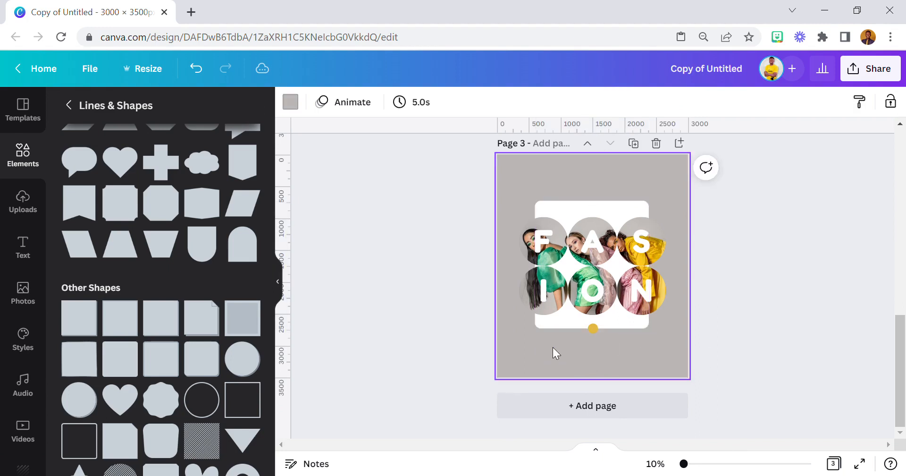
Step: Place a green duplicate of the yellow dot at the middle of the card's top edge and lower that edge to the dot's centre
{"action": "left_click", "coordinate": [591, 332]}
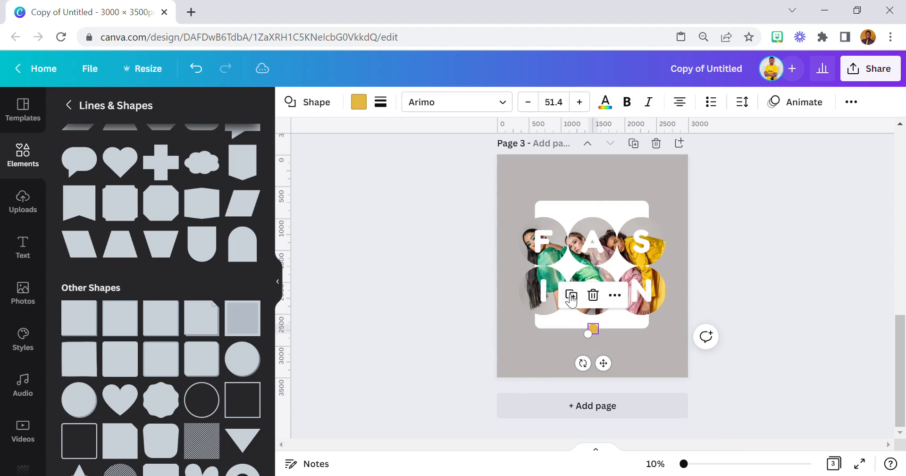
{"action": "left_click_drag", "start_coordinate": [603, 363], "coordinate": [611, 246]}
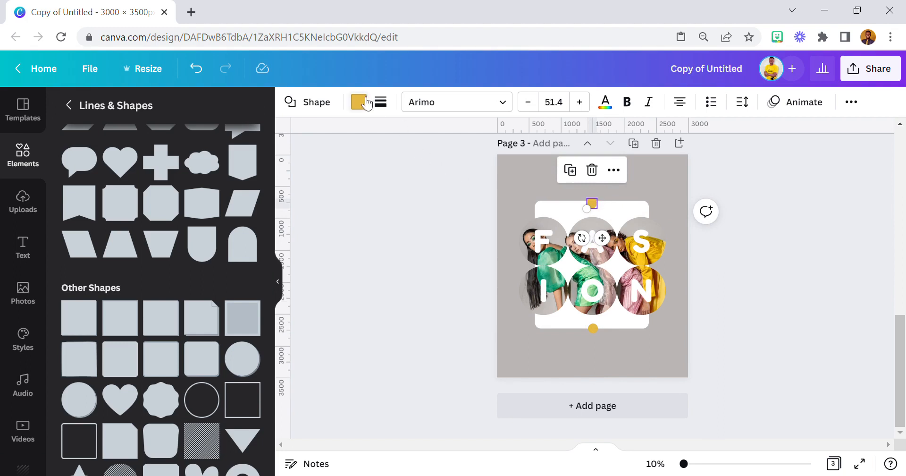
{"action": "left_click", "coordinate": [359, 102]}
{"action": "left_click", "coordinate": [179, 169]}
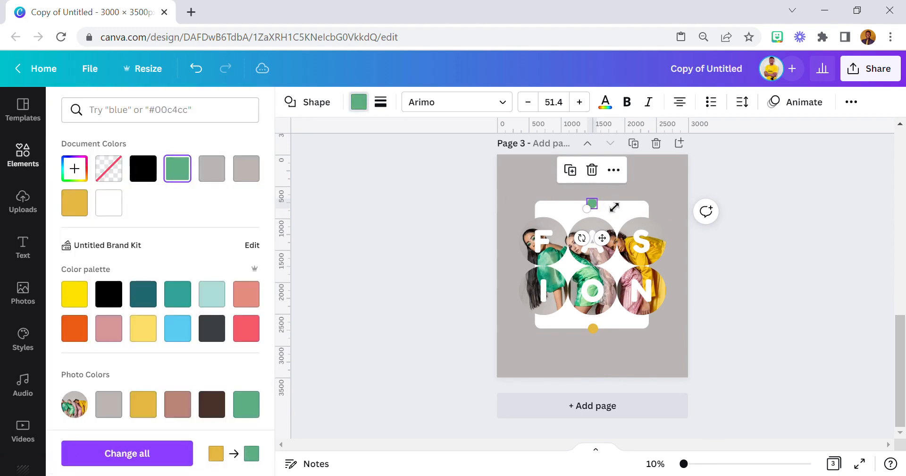
{"action": "left_click", "coordinate": [638, 208]}
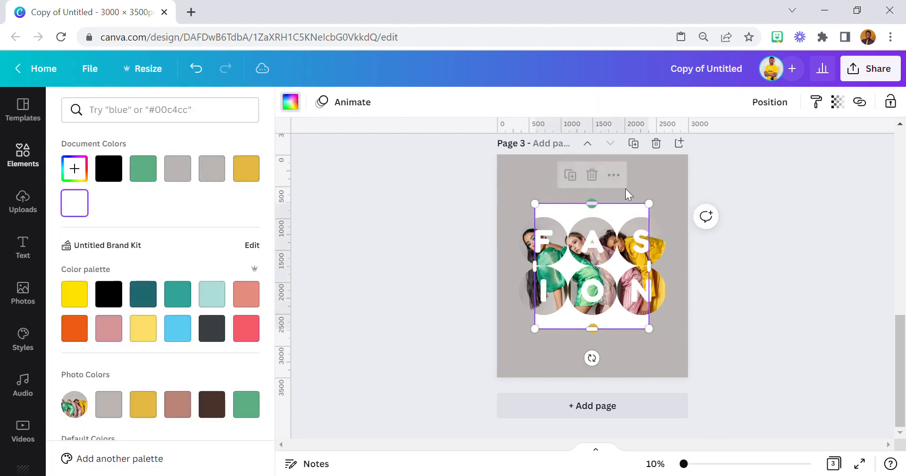
{"action": "left_click", "coordinate": [649, 171]}
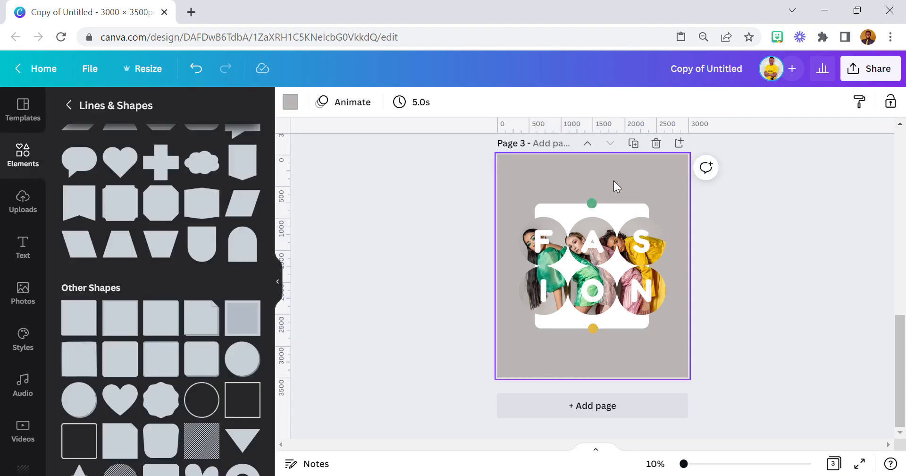
Step: Add a subheading in Fredoka One reading NATIONAL and place it centred above the white card
{"action": "left_click", "coordinate": [21, 243]}
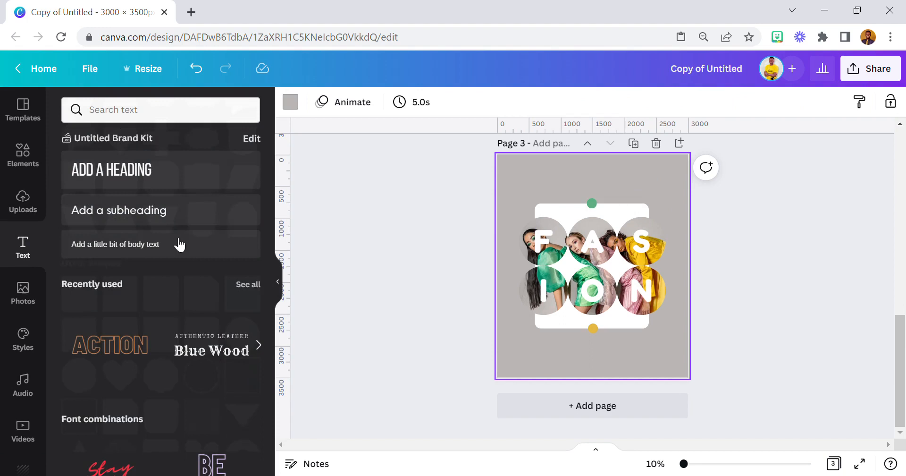
{"action": "left_click", "coordinate": [129, 210]}
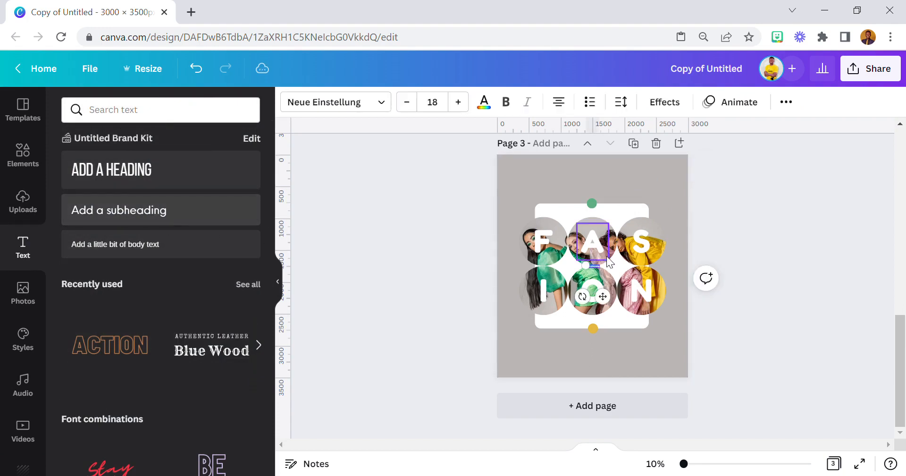
{"action": "left_click_drag", "start_coordinate": [609, 273], "coordinate": [663, 317]}
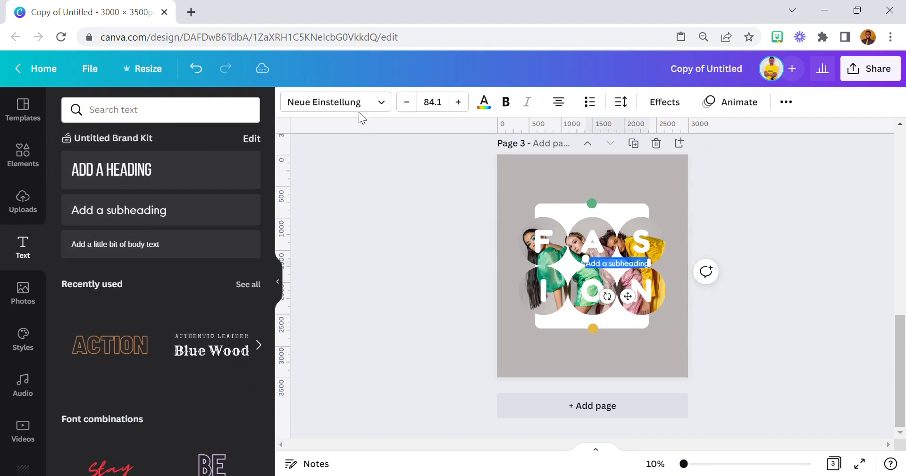
{"action": "left_click", "coordinate": [331, 102]}
{"action": "left_click", "coordinate": [134, 145]}
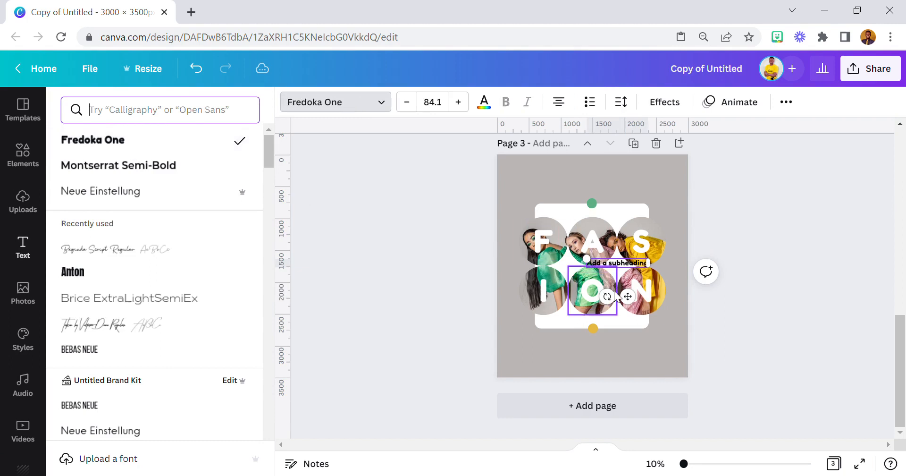
{"action": "left_click_drag", "start_coordinate": [635, 299], "coordinate": [612, 214]}
{"action": "left_click", "coordinate": [588, 188]}
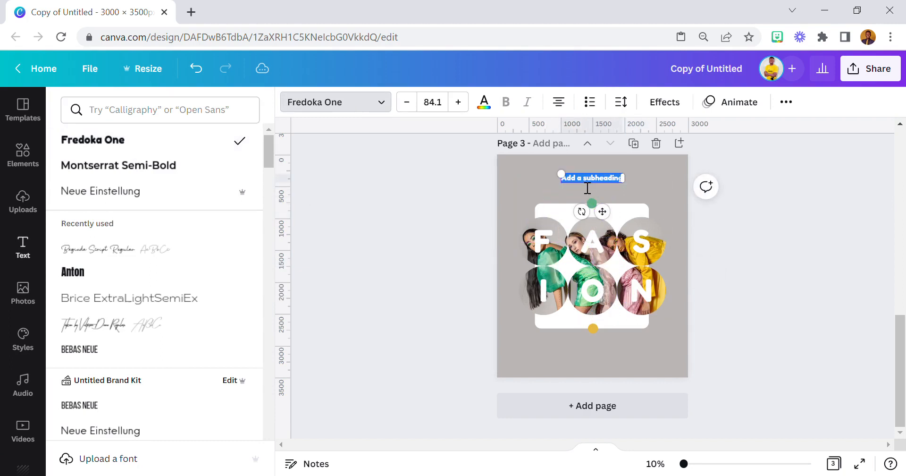
{"action": "type", "text": "NATIONAL"}
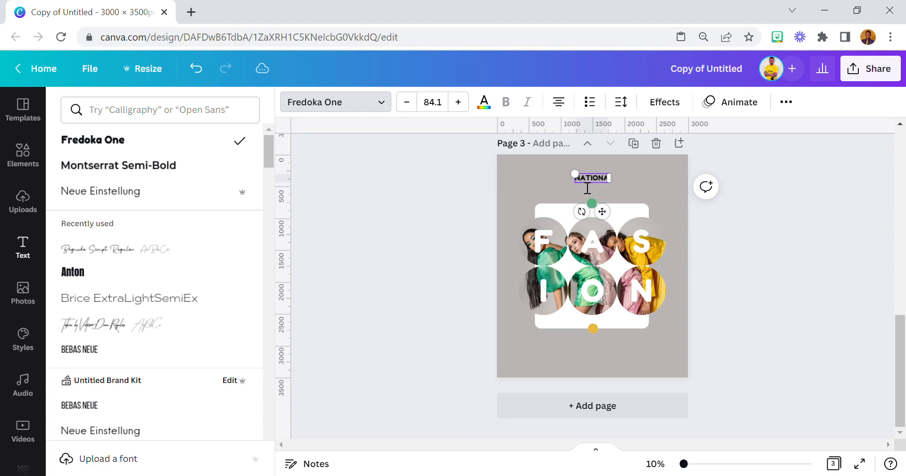
Step: Format NATIONAL in white at font size 130 with letter spacing of 616
{"action": "left_click", "coordinate": [484, 109]}
{"action": "left_click", "coordinate": [84, 211]}
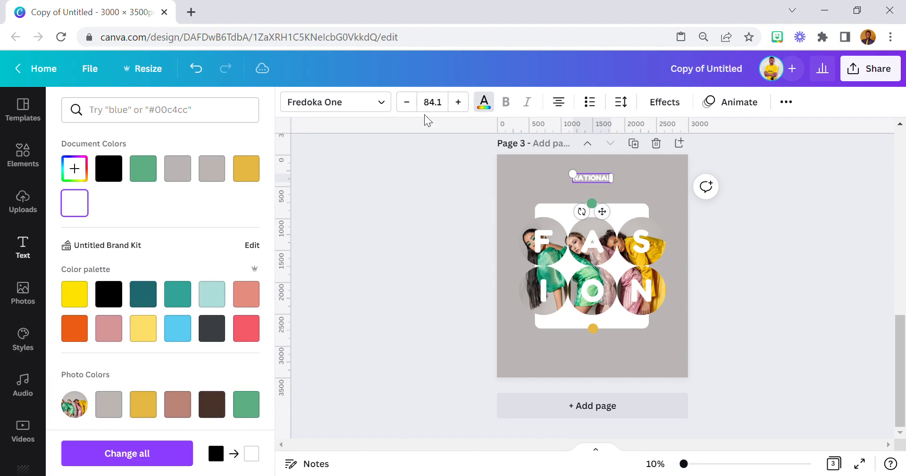
{"action": "left_click", "coordinate": [441, 113]}
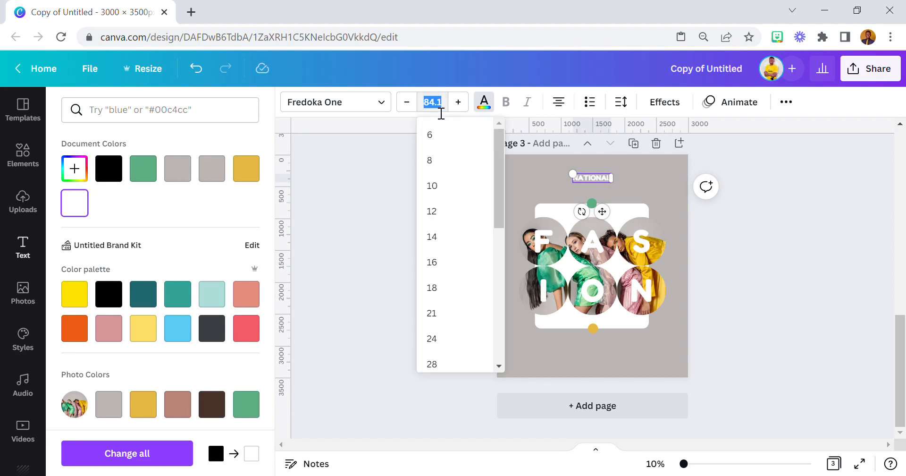
{"action": "key", "text": "Return"}
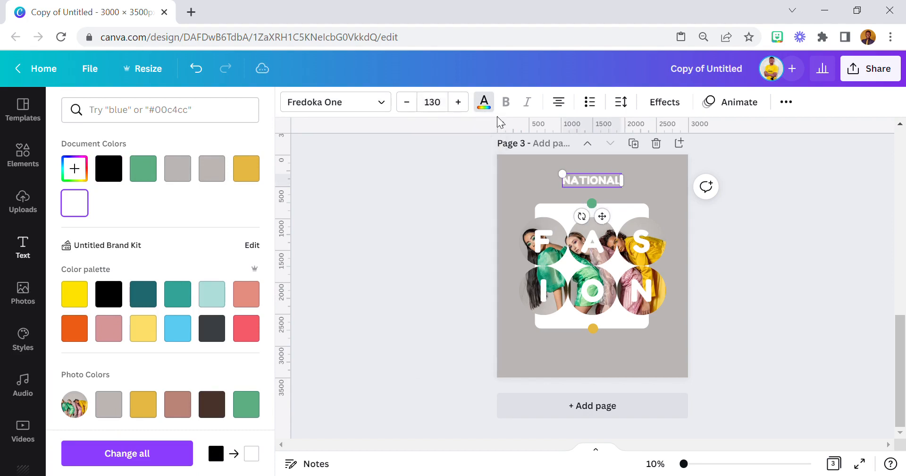
{"action": "left_click", "coordinate": [621, 102]}
{"action": "left_click_drag", "start_coordinate": [677, 156], "coordinate": [762, 165]}
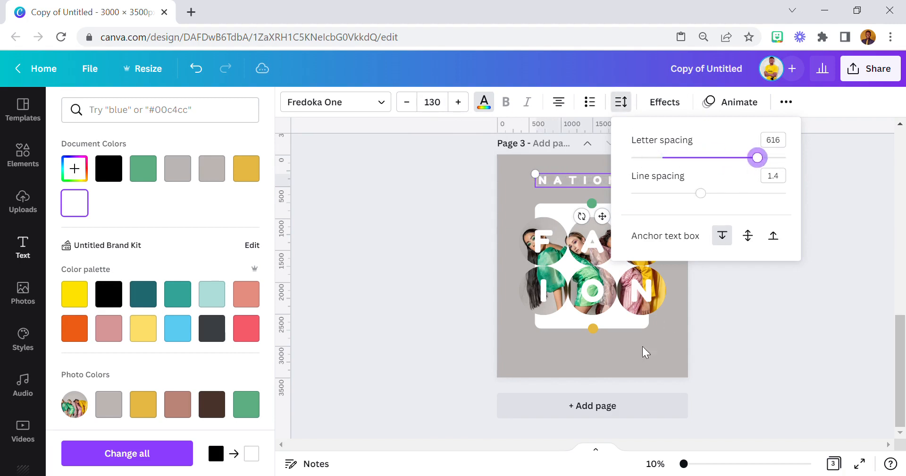
{"action": "left_click", "coordinate": [595, 370]}
Step: Apply a green Shadow effect to NATIONAL with offset 100, blur 100 and transparency 100
{"action": "left_click", "coordinate": [597, 182]}
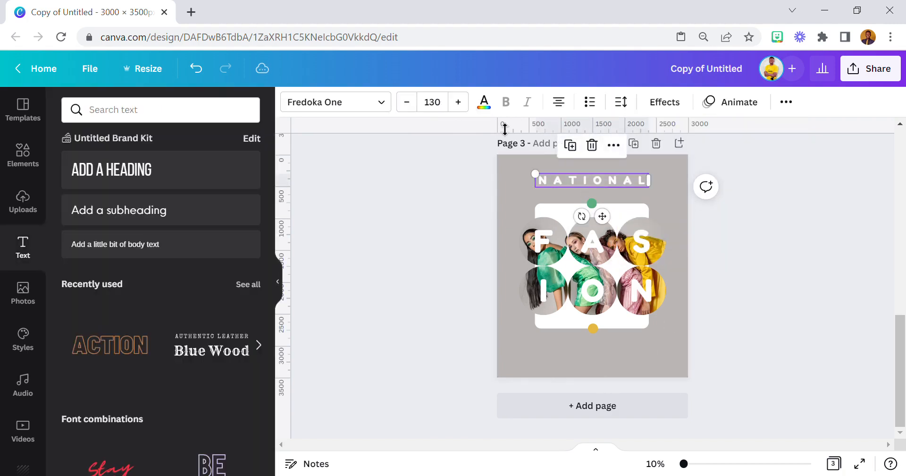
{"action": "left_click", "coordinate": [666, 104]}
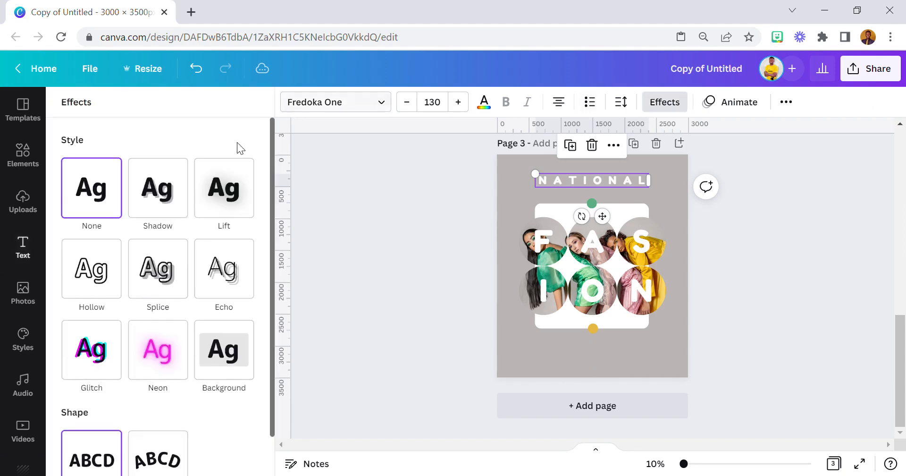
{"action": "left_click", "coordinate": [160, 189]}
{"action": "left_click_drag", "start_coordinate": [161, 268], "coordinate": [324, 269]}
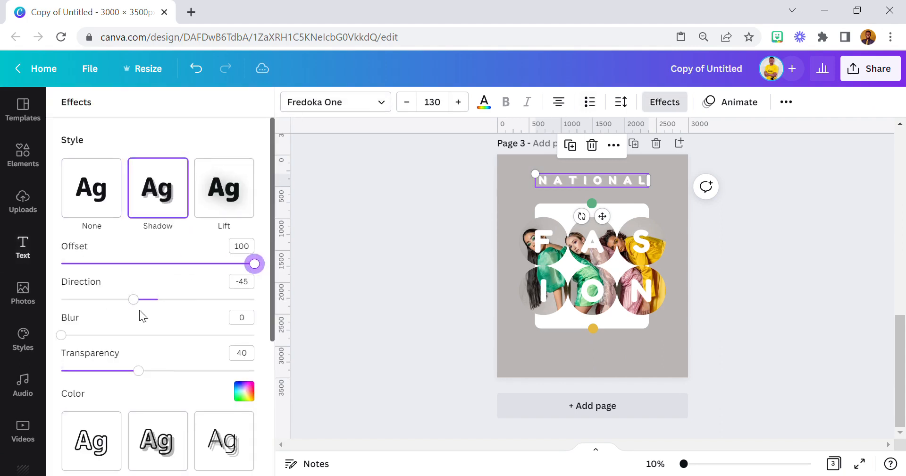
{"action": "left_click_drag", "start_coordinate": [162, 371], "coordinate": [293, 373]}
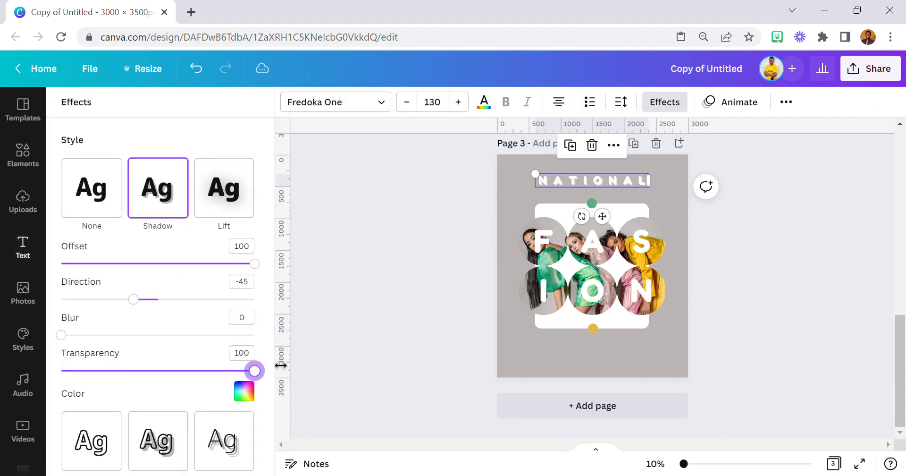
{"action": "left_click_drag", "start_coordinate": [60, 335], "coordinate": [141, 339]}
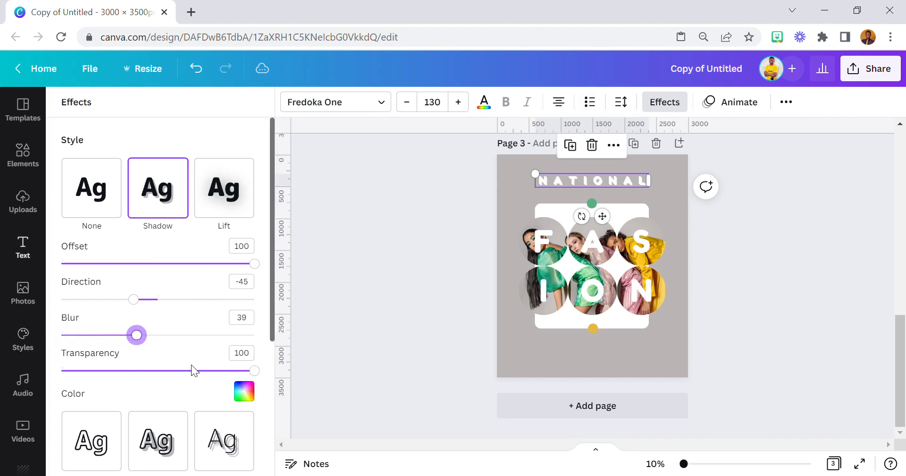
{"action": "left_click", "coordinate": [244, 392]}
{"action": "left_click", "coordinate": [139, 206]}
{"action": "left_click", "coordinate": [162, 138]}
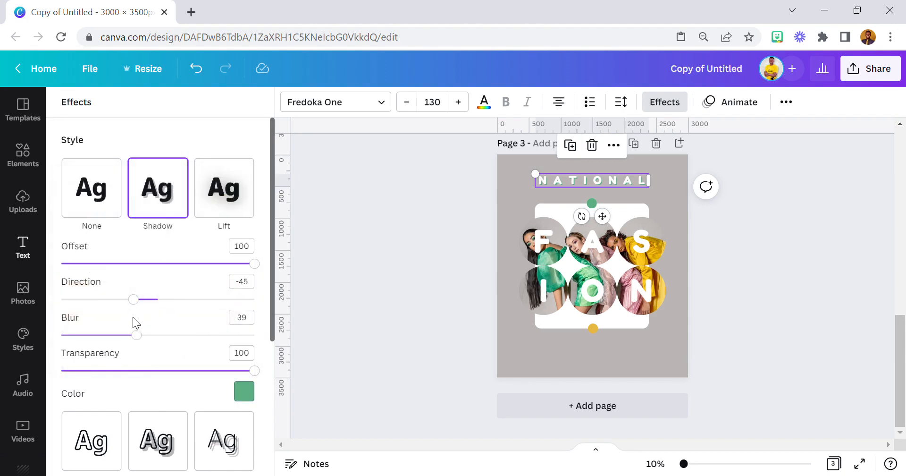
{"action": "left_click_drag", "start_coordinate": [143, 339], "coordinate": [257, 335]}
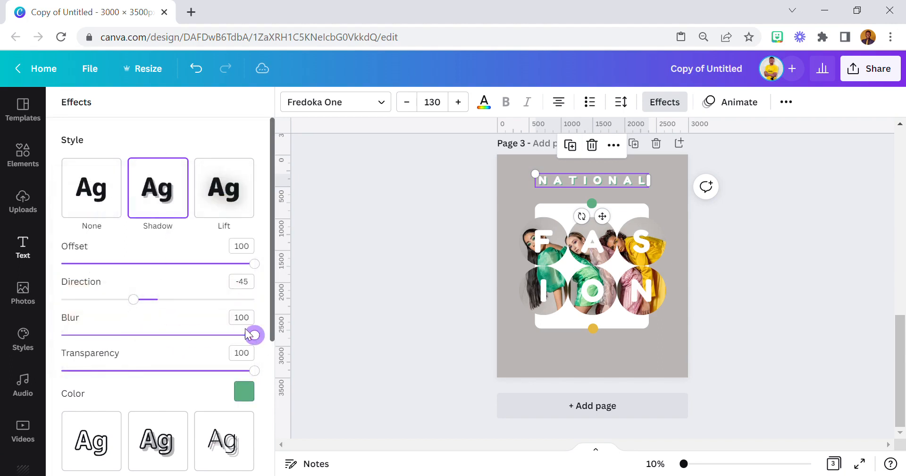
{"action": "left_click", "coordinate": [404, 255]}
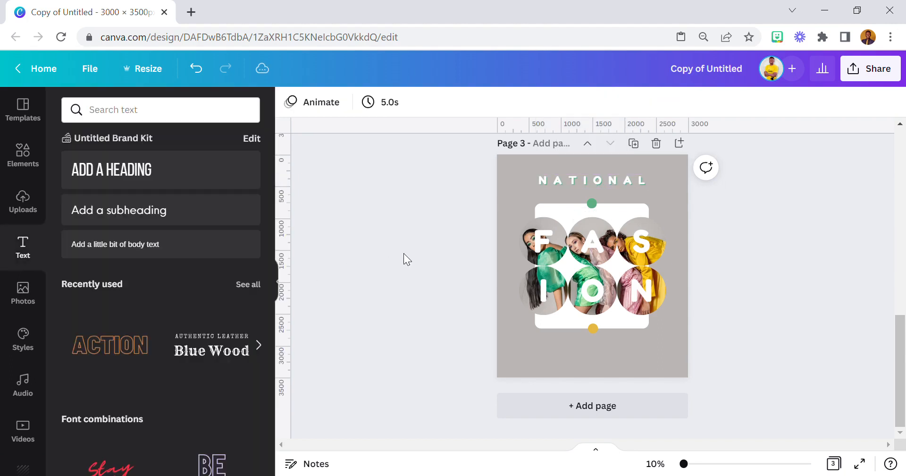
Step: Move NATIONAL slightly down toward the green dot, using the finished poster on page 2 as reference
{"action": "left_click", "coordinate": [618, 179]}
{"action": "mouse_move", "coordinate": [618, 180]}
{"action": "left_mouse_down"}
{"action": "mouse_move", "coordinate": [626, 192]}
{"action": "mouse_move", "coordinate": [619, 187]}
{"action": "left_mouse_up"}
{"action": "scroll", "coordinate": [618, 187], "scroll_direction": "up", "scroll_amount": 5}
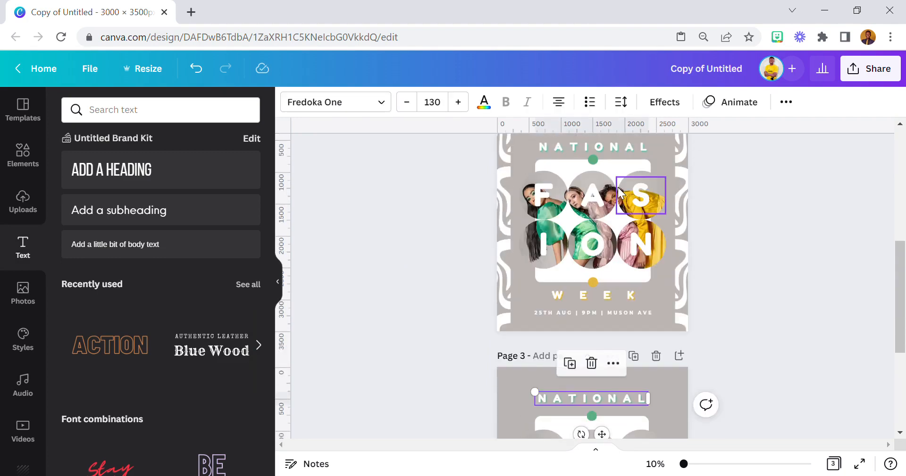
{"action": "scroll", "coordinate": [618, 187], "scroll_direction": "down", "scroll_amount": 3}
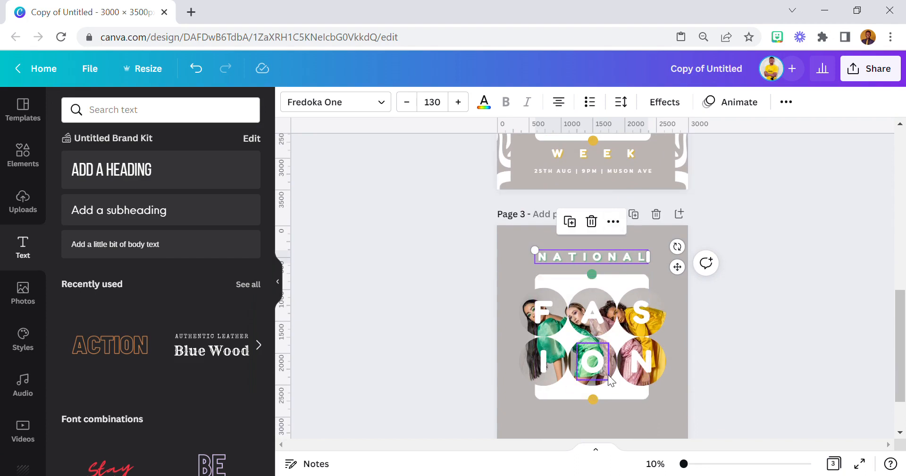
{"action": "scroll", "coordinate": [608, 375], "scroll_direction": "down", "scroll_amount": 2}
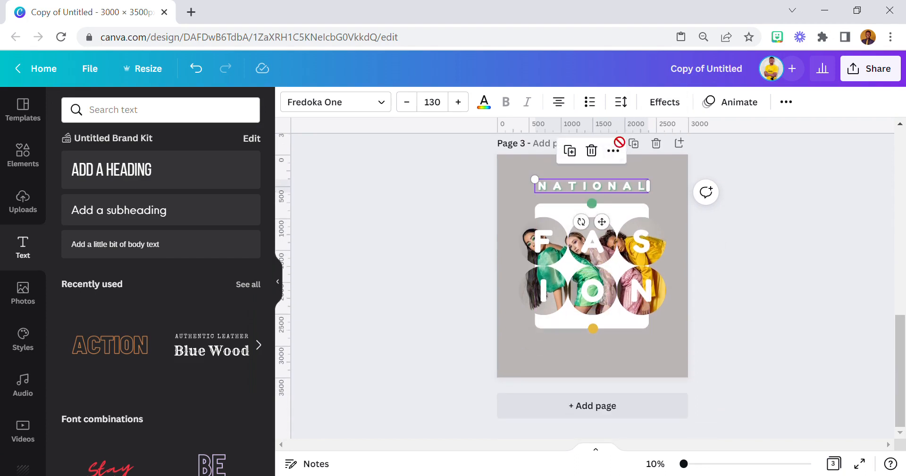
Step: Duplicate NATIONAL, place the copy centred below the white card and change its text to WEEK
{"action": "left_click", "coordinate": [573, 150]}
{"action": "left_click_drag", "start_coordinate": [593, 189], "coordinate": [603, 357]}
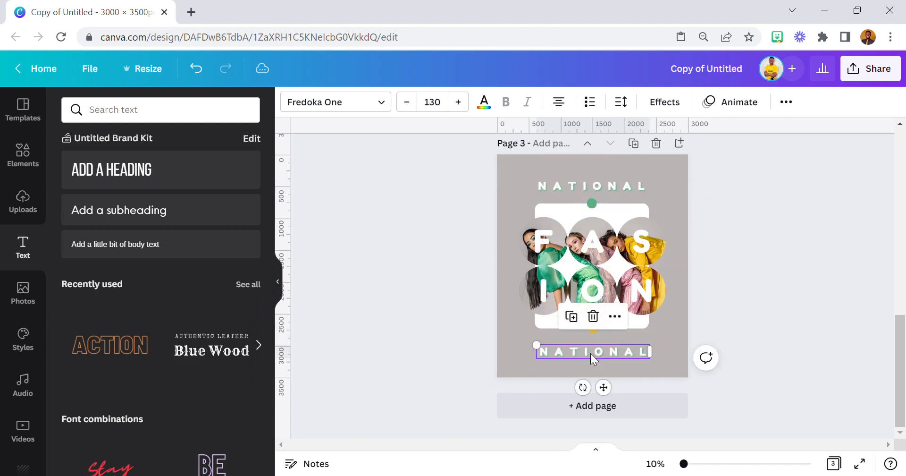
{"action": "double_click", "coordinate": [590, 353]}
{"action": "type", "text": "WEEK"}
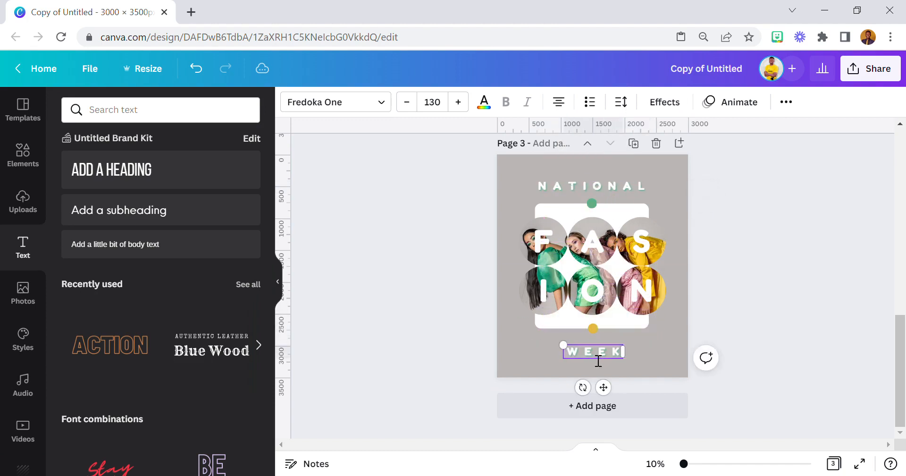
Step: Change the shadow colour of WEEK to the document's yellow
{"action": "left_click", "coordinate": [673, 101]}
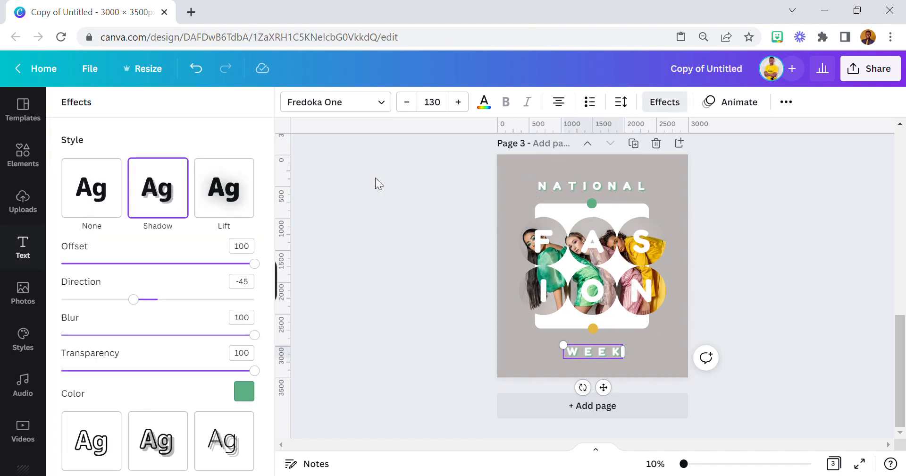
{"action": "left_click", "coordinate": [244, 391]}
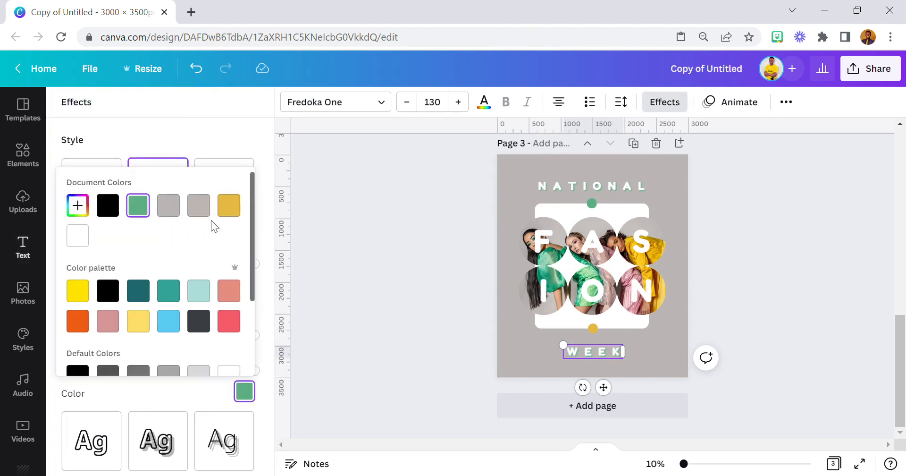
{"action": "left_click", "coordinate": [229, 205]}
Step: Widen WEEK by adding spaces between its letters and move it slightly up, centred below the yellow dot
{"action": "left_click", "coordinate": [587, 356]}
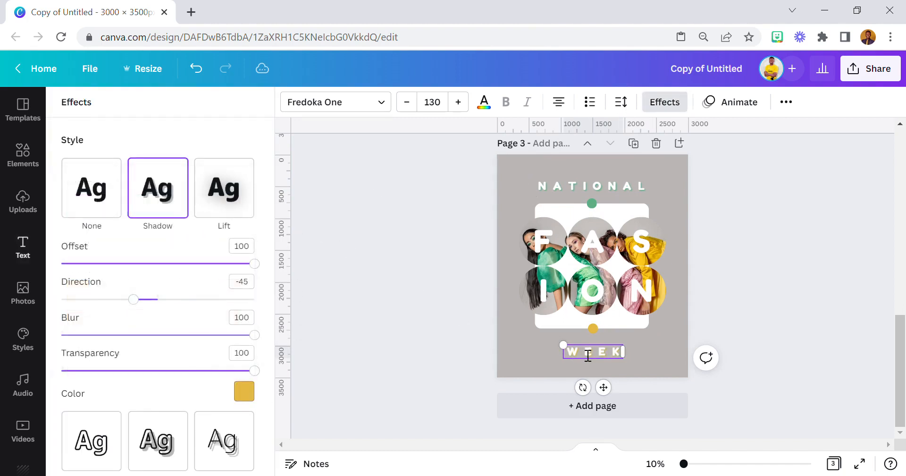
{"action": "left_click", "coordinate": [605, 358]}
{"action": "left_click", "coordinate": [626, 357]}
{"action": "left_click_drag", "start_coordinate": [610, 392], "coordinate": [610, 389]}
{"action": "left_click", "coordinate": [472, 312]}
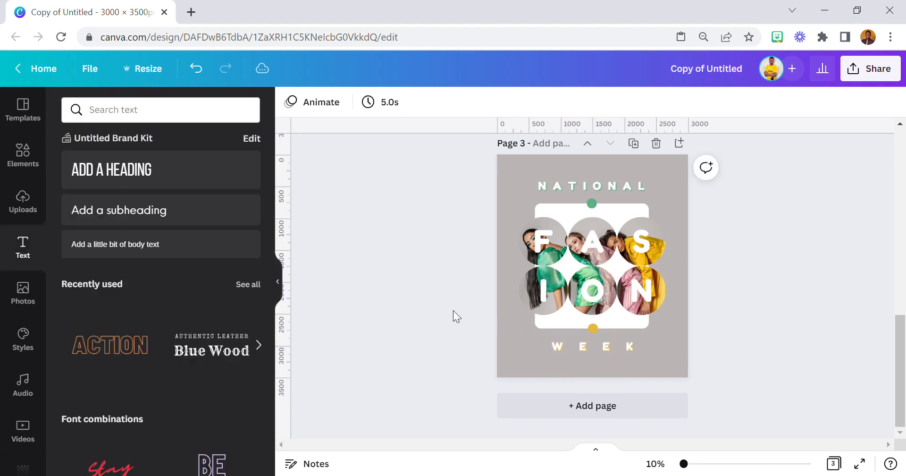
Step: Copy the small presenter line from the top of the page 2 poster and paste it onto page 3
{"action": "scroll", "coordinate": [455, 310], "scroll_direction": "up", "scroll_amount": 5}
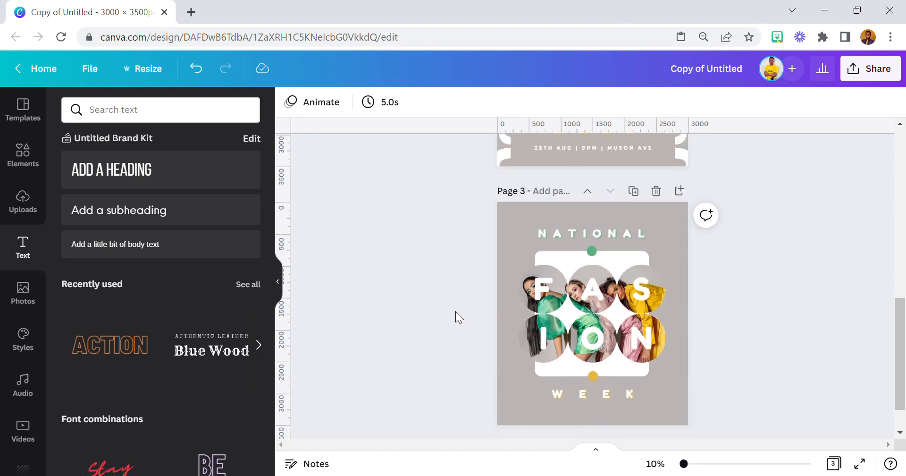
{"action": "right_click", "coordinate": [570, 195]}
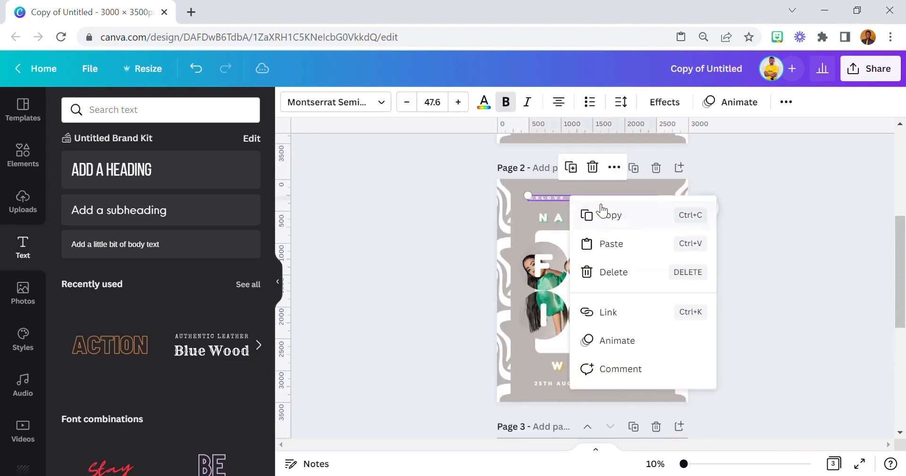
{"action": "left_click", "coordinate": [609, 212]}
{"action": "scroll", "coordinate": [611, 266], "scroll_direction": "down", "scroll_amount": 5}
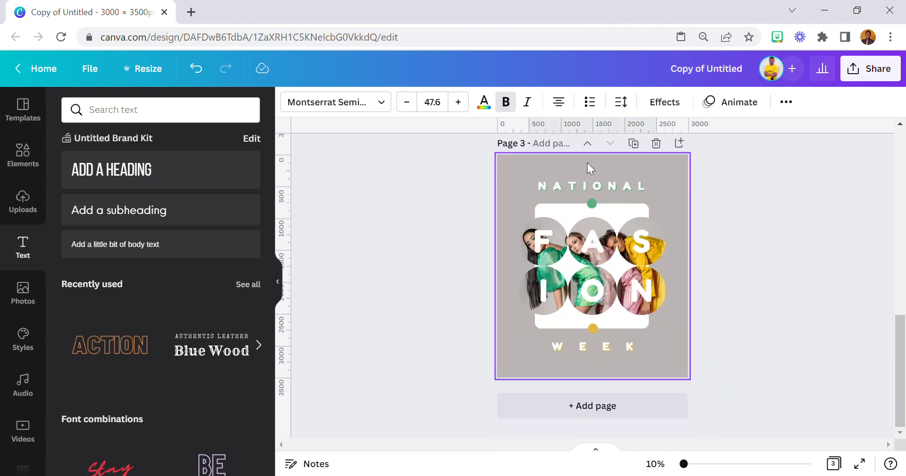
{"action": "right_click", "coordinate": [586, 166]}
{"action": "left_click", "coordinate": [633, 208]}
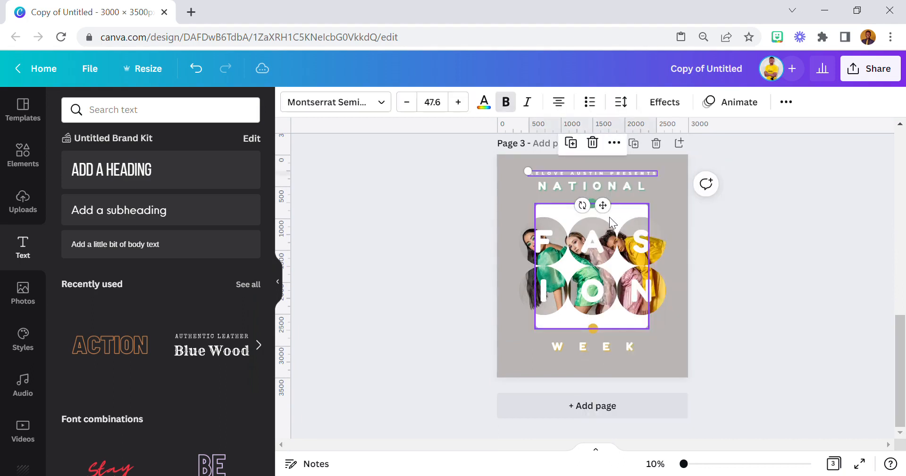
Step: Lower NATIONAL slightly to leave more room beneath the presenter line
{"action": "left_click_drag", "start_coordinate": [601, 189], "coordinate": [609, 200]}
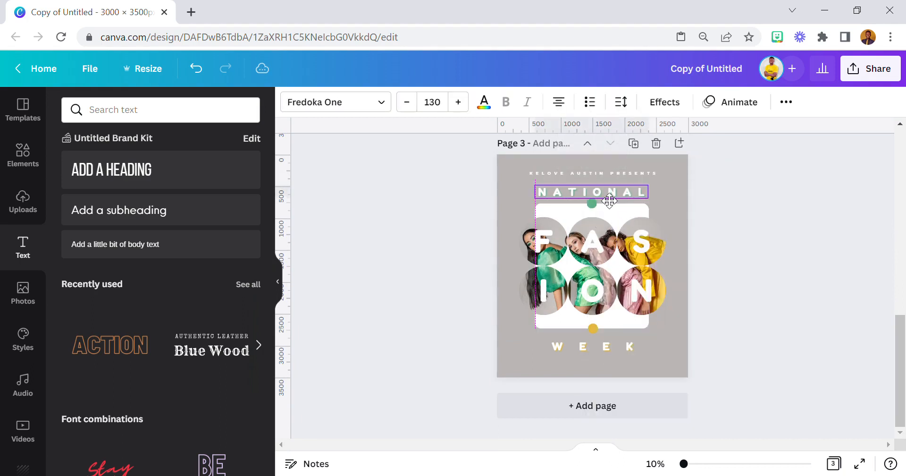
{"action": "left_click_drag", "start_coordinate": [684, 464], "coordinate": [700, 466]}
{"action": "scroll", "coordinate": [588, 360], "scroll_direction": "up", "scroll_amount": 10}
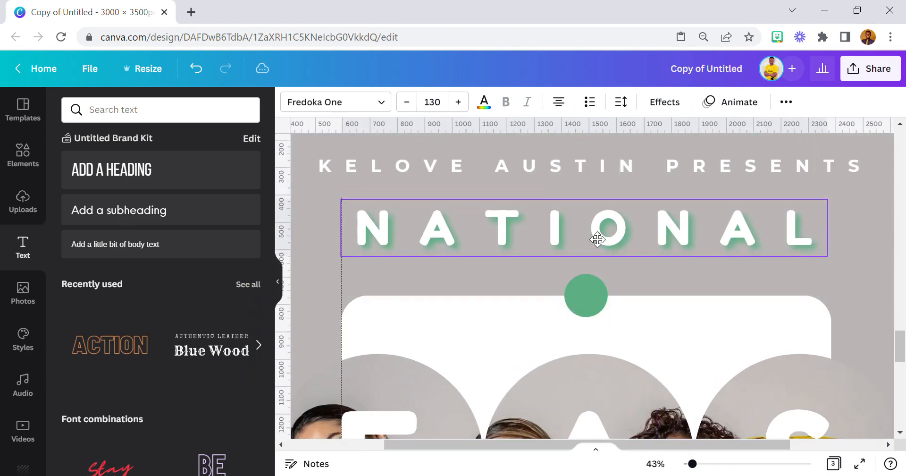
Step: Raise WEEK slightly toward the yellow dot on the card's bottom edge
{"action": "scroll", "coordinate": [595, 264], "scroll_direction": "down", "scroll_amount": 12}
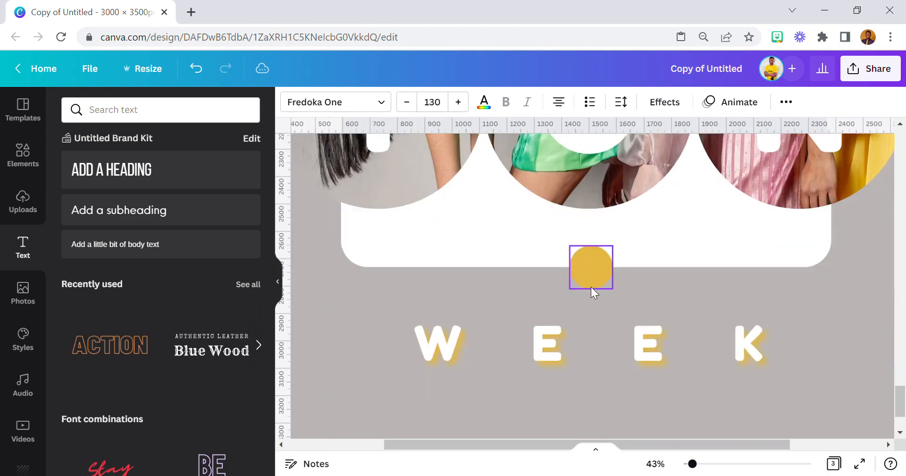
{"action": "left_click", "coordinate": [612, 339]}
{"action": "left_click_drag", "start_coordinate": [613, 338], "coordinate": [620, 334]}
{"action": "left_click", "coordinate": [655, 463]}
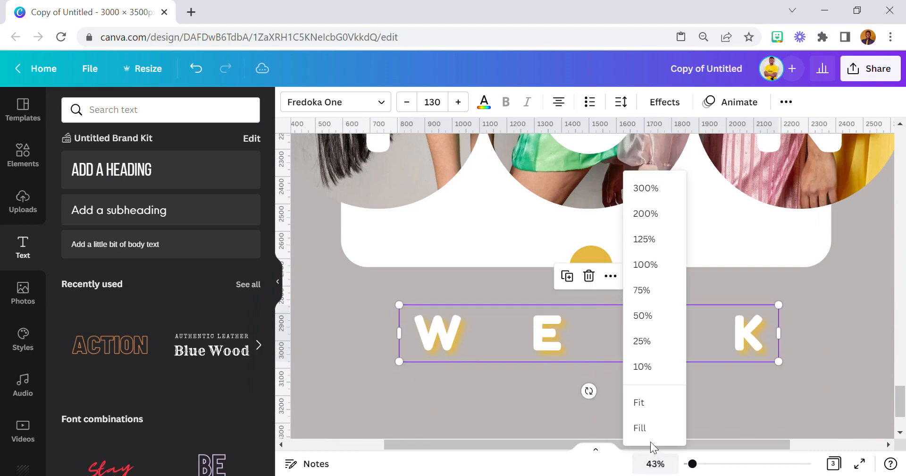
Step: Copy the date, time and venue line from below WEEK on page 2 and paste it onto page 3
{"action": "left_click", "coordinate": [632, 370]}
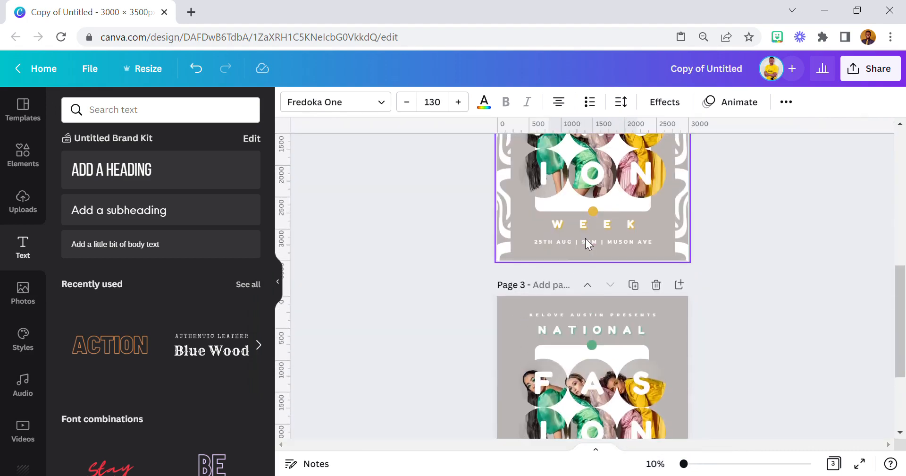
{"action": "right_click", "coordinate": [587, 244]}
{"action": "left_click", "coordinate": [621, 259]}
{"action": "scroll", "coordinate": [619, 274], "scroll_direction": "down", "scroll_amount": 3}
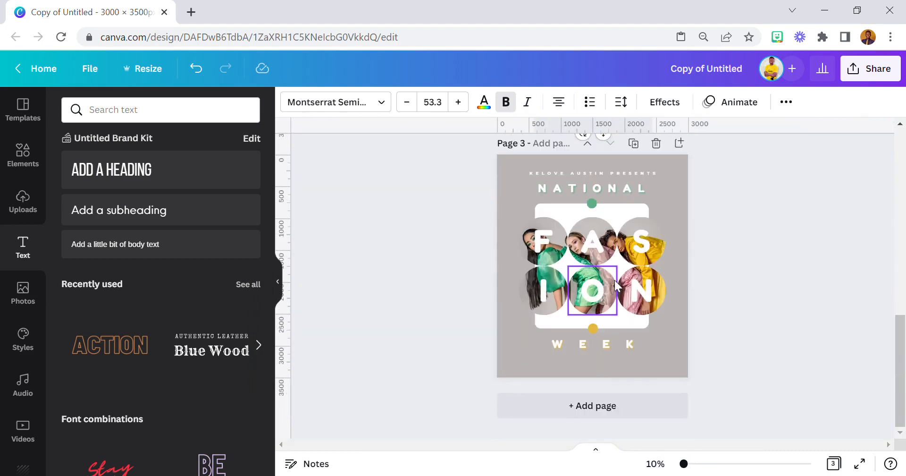
{"action": "right_click", "coordinate": [600, 357]}
{"action": "left_click", "coordinate": [659, 270]}
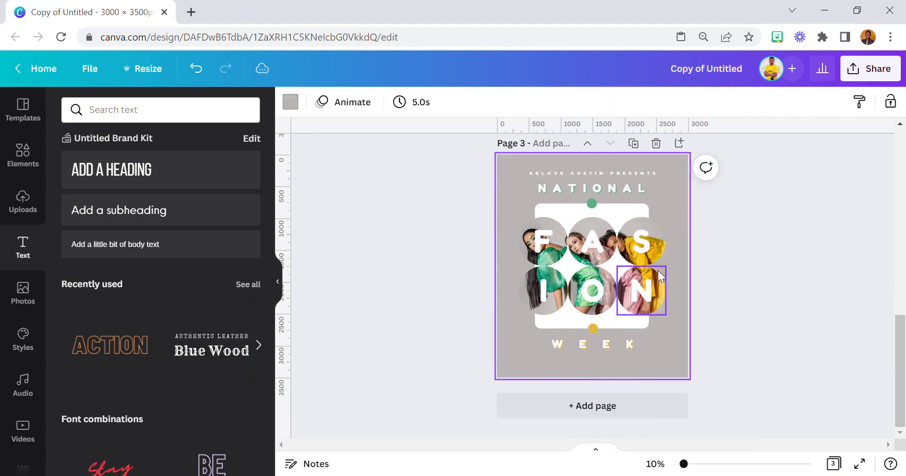
{"action": "left_click", "coordinate": [448, 308]}
Step: Search the elements for PATTERN, limit the results to graphics, and place the wavy zebra-stripe pattern partly over page 3's upper left edge
{"action": "scroll", "coordinate": [448, 307], "scroll_direction": "up", "scroll_amount": 3}
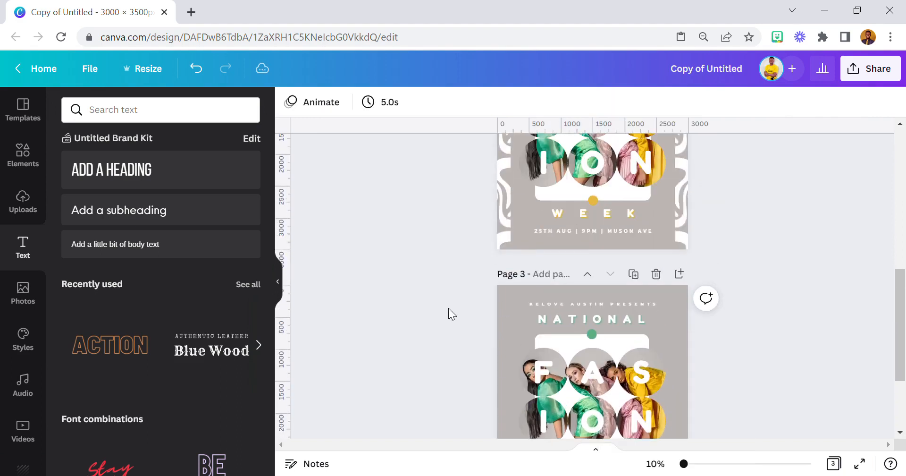
{"action": "scroll", "coordinate": [448, 308], "scroll_direction": "up", "scroll_amount": 2}
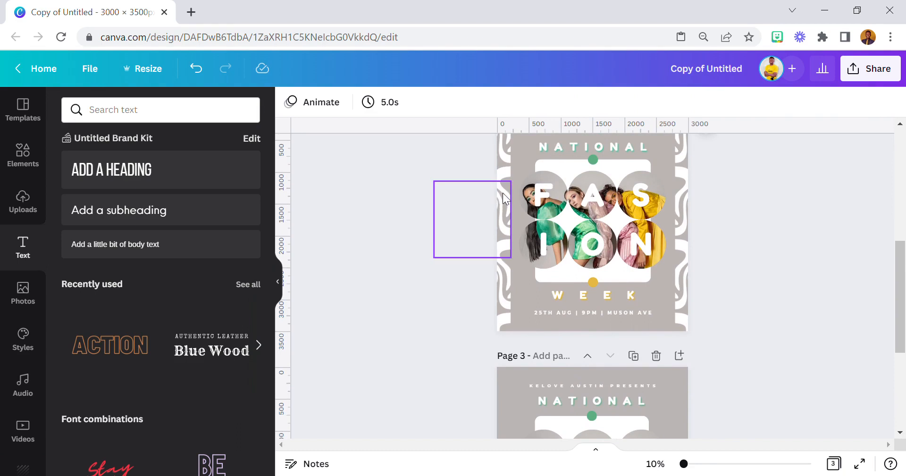
{"action": "scroll", "coordinate": [504, 198], "scroll_direction": "down", "scroll_amount": 2}
{"action": "left_click", "coordinate": [500, 168]}
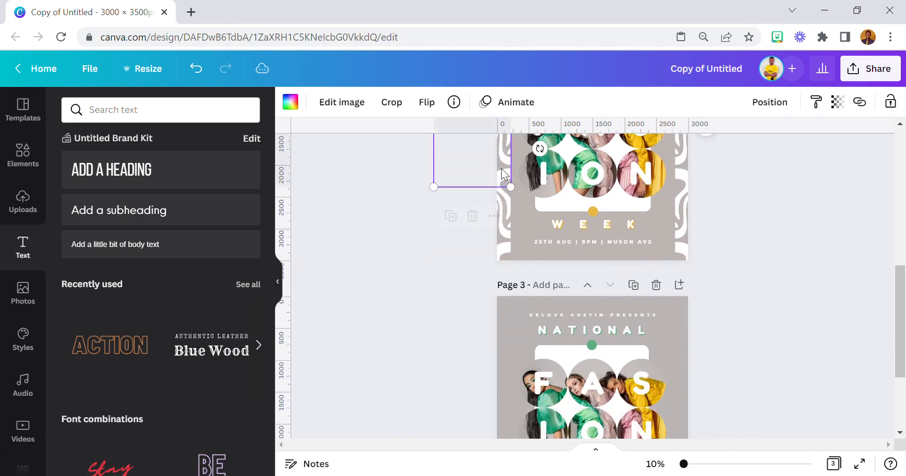
{"action": "scroll", "coordinate": [520, 333], "scroll_direction": "down", "scroll_amount": 2}
{"action": "left_click", "coordinate": [520, 333]}
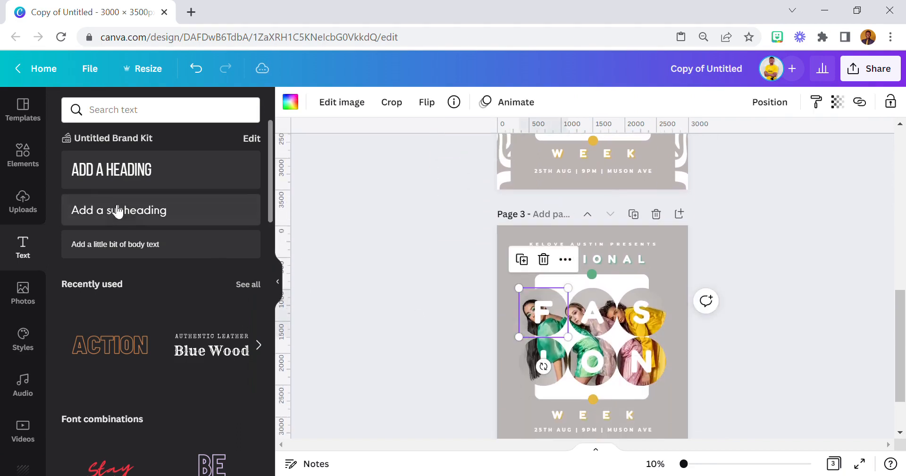
{"action": "left_click", "coordinate": [36, 166]}
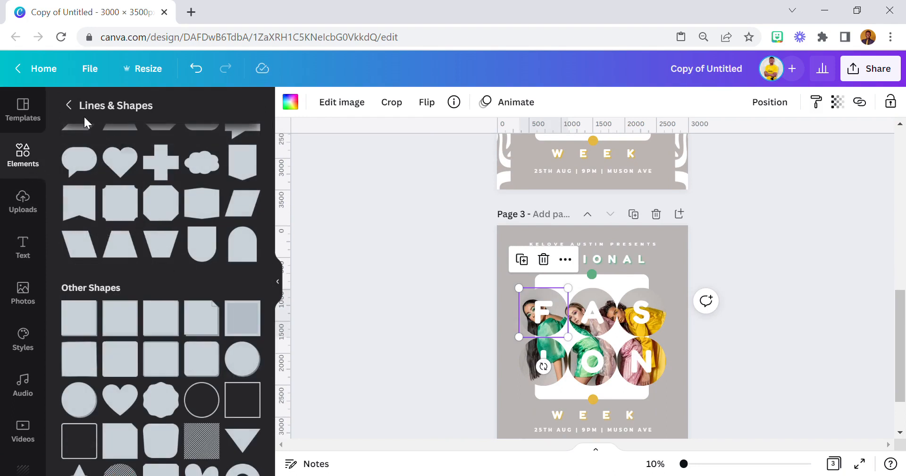
{"action": "left_click", "coordinate": [69, 105]}
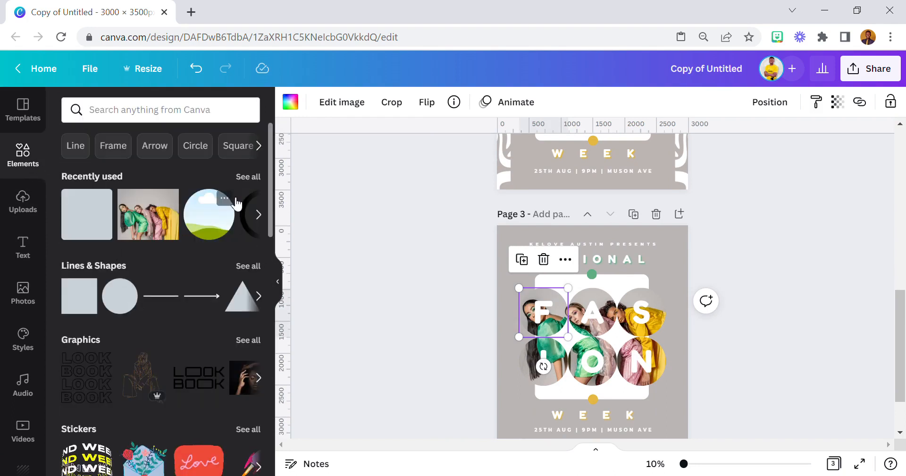
{"action": "left_click", "coordinate": [165, 115]}
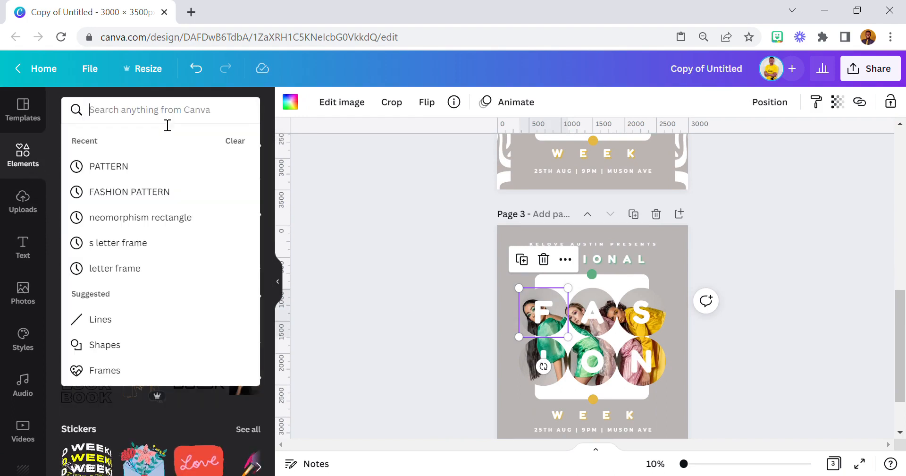
{"action": "left_click", "coordinate": [121, 168]}
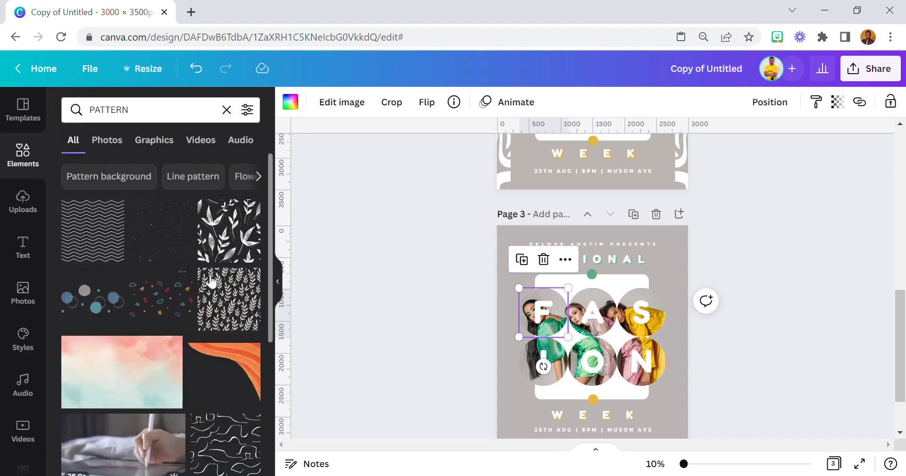
{"action": "scroll", "coordinate": [213, 281], "scroll_direction": "down", "scroll_amount": 3}
{"action": "left_click", "coordinate": [139, 139]}
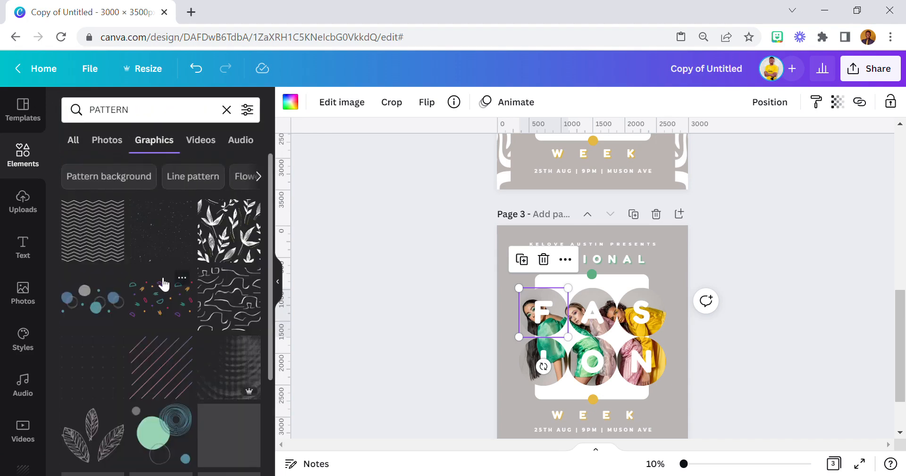
{"action": "scroll", "coordinate": [157, 285], "scroll_direction": "down", "scroll_amount": 5}
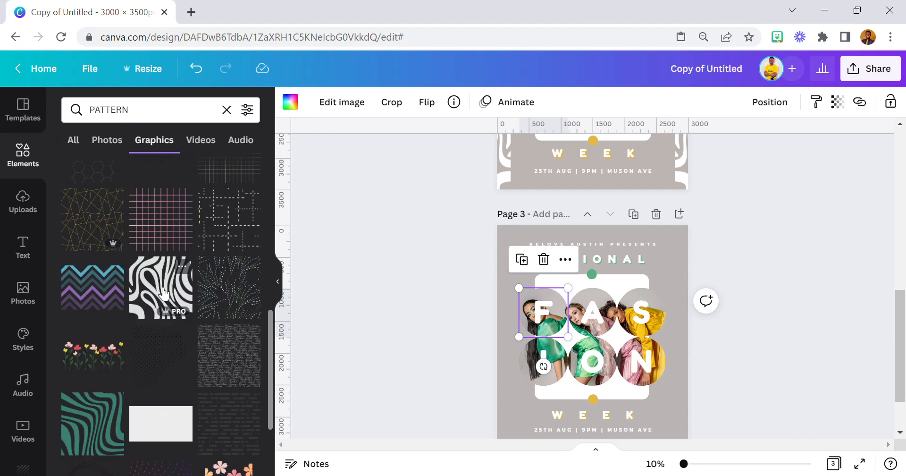
{"action": "left_click_drag", "start_coordinate": [166, 293], "coordinate": [498, 274]}
Step: Recolour the stripe pattern white and flip it horizontally
{"action": "left_click", "coordinate": [290, 102]}
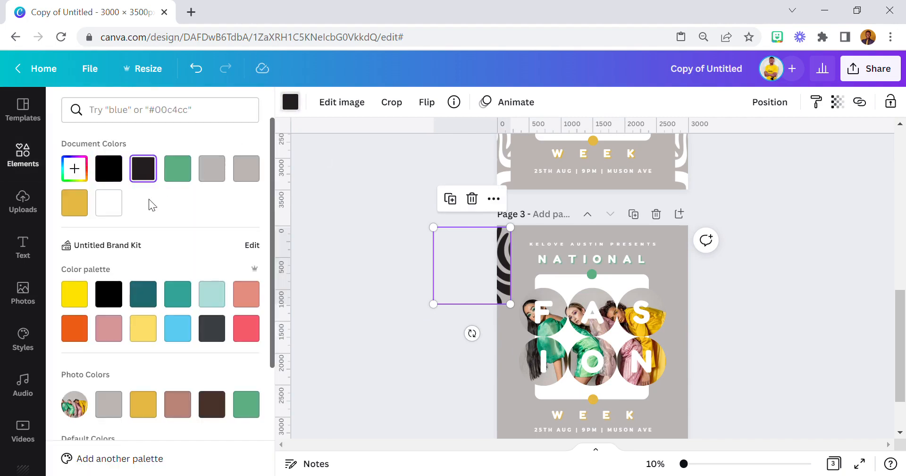
{"action": "left_click", "coordinate": [121, 203]}
{"action": "left_click", "coordinate": [427, 102]}
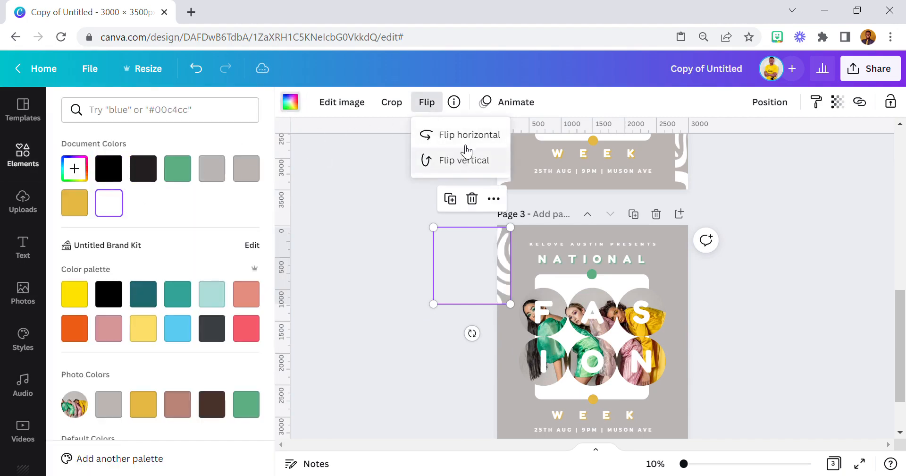
{"action": "left_click", "coordinate": [465, 136]}
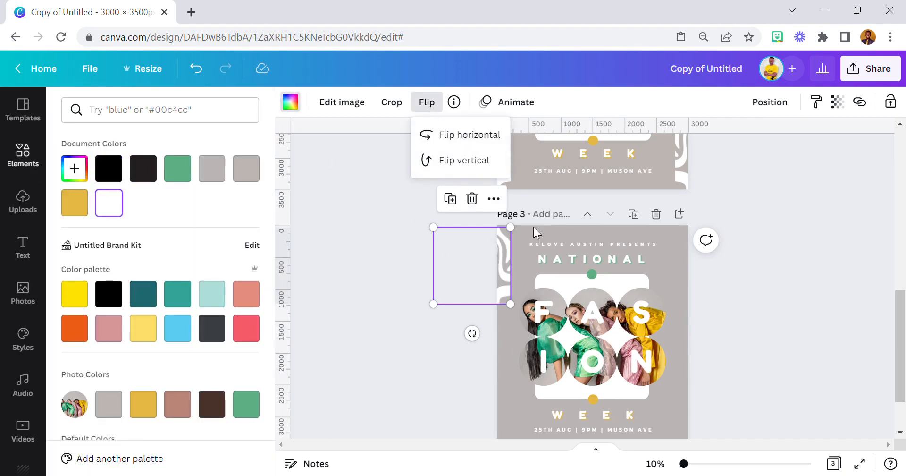
Step: Stack copies of the white pattern tile below the first to form a three-tile column along page 3's left edge
{"action": "left_click_drag", "start_coordinate": [461, 253], "coordinate": [467, 334]}
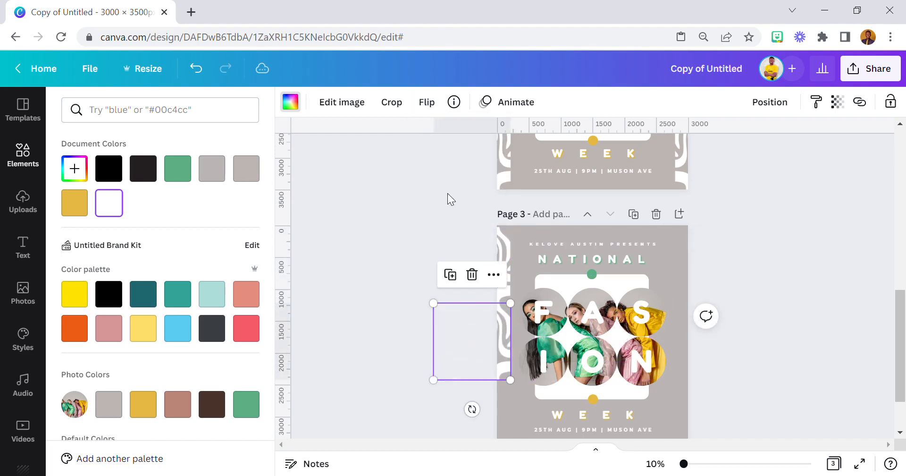
{"action": "left_click", "coordinate": [452, 274]}
{"action": "left_click", "coordinate": [387, 265]}
{"action": "left_click", "coordinate": [389, 225]}
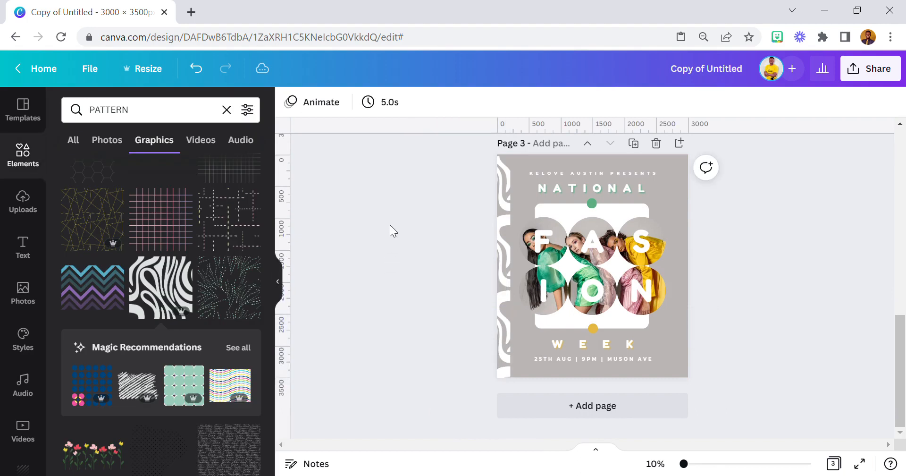
Step: Scale the three left pattern tiles together so the column spans exactly the height of page 3
{"action": "left_click_drag", "start_coordinate": [476, 171], "coordinate": [506, 355]}
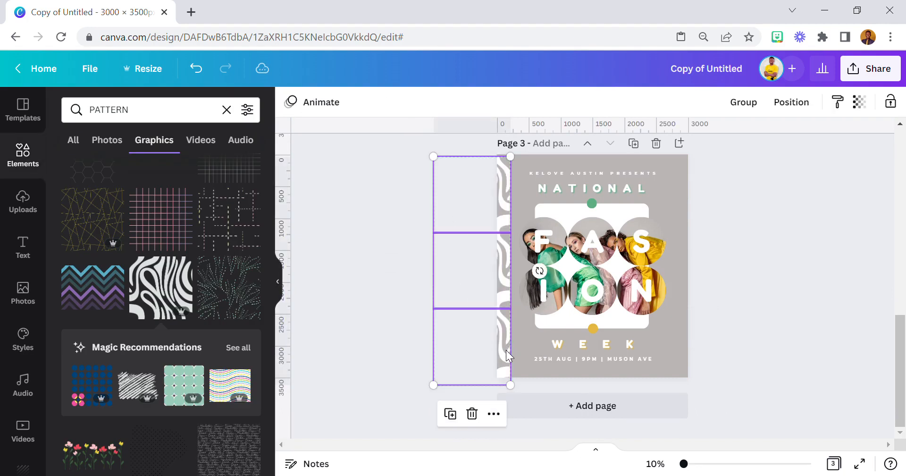
{"action": "mouse_move", "coordinate": [441, 396]}
{"action": "left_mouse_down"}
{"action": "mouse_move", "coordinate": [464, 396]}
{"action": "mouse_move", "coordinate": [457, 391]}
{"action": "left_mouse_up"}
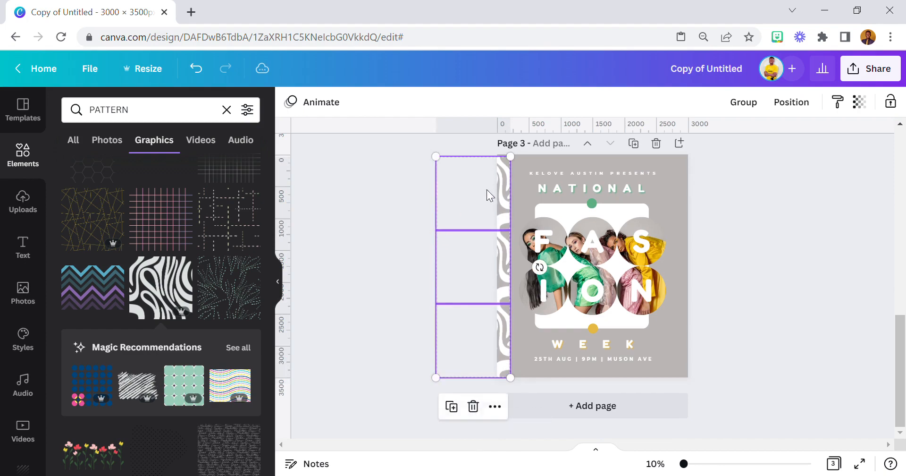
{"action": "left_click_drag", "start_coordinate": [511, 156], "coordinate": [511, 154]}
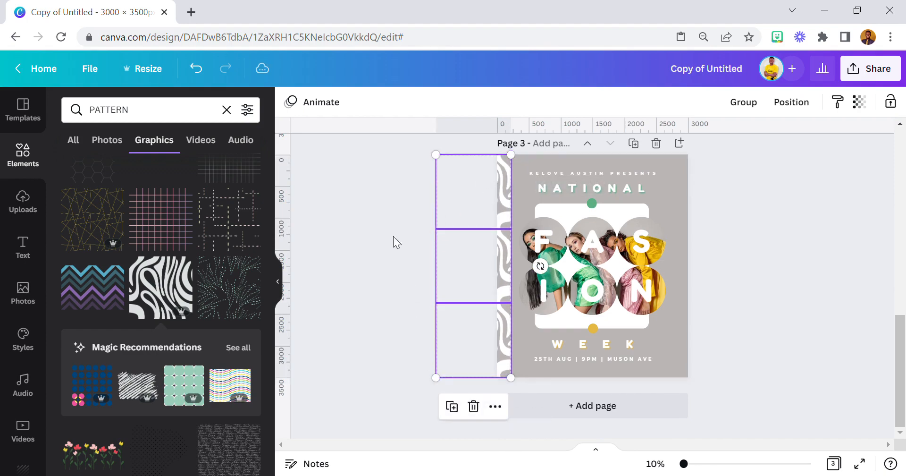
{"action": "left_click", "coordinate": [371, 177]}
Step: Duplicate the three-tile pattern column and place the copy along page 3's right edge, overlapping the page as on the left
{"action": "left_click_drag", "start_coordinate": [474, 154], "coordinate": [503, 347]}
{"action": "left_click", "coordinate": [453, 407]}
{"action": "left_click_drag", "start_coordinate": [476, 175], "coordinate": [722, 182]}
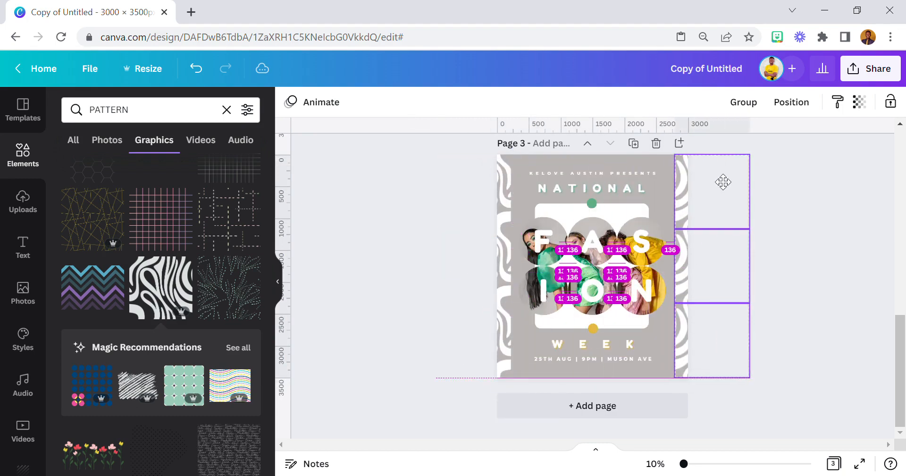
{"action": "left_click", "coordinate": [753, 175]}
Step: Flip each of the three pattern tiles on page 3's right edge horizontally
{"action": "left_click", "coordinate": [689, 194]}
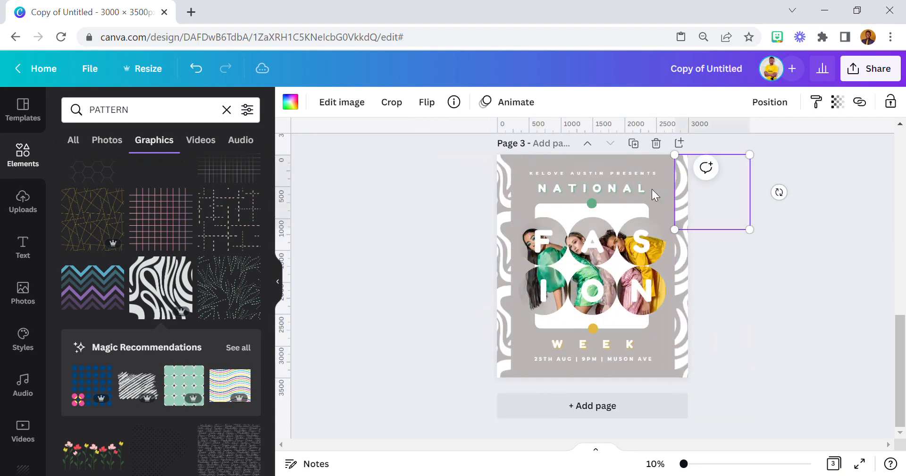
{"action": "left_click", "coordinate": [427, 102]}
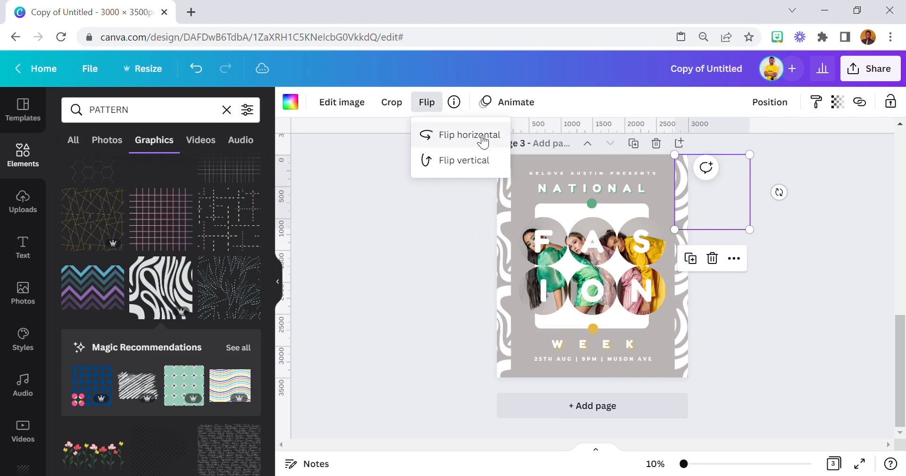
{"action": "left_click", "coordinate": [687, 291]}
{"action": "left_click", "coordinate": [426, 103]}
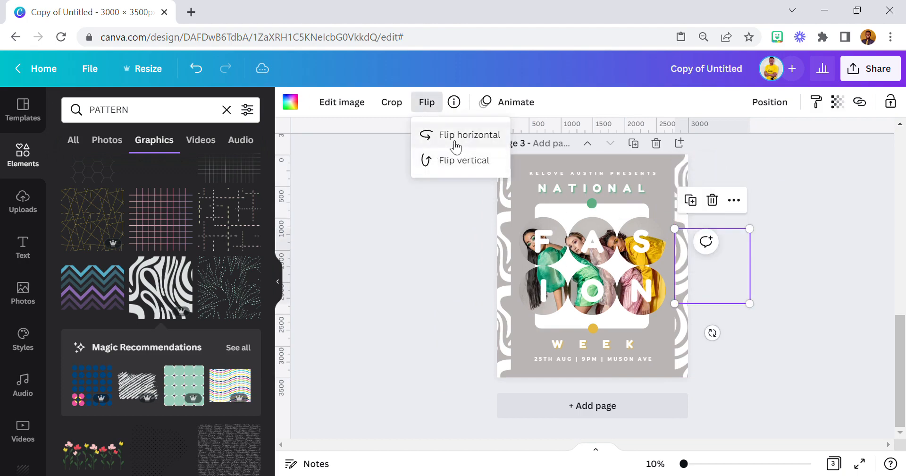
{"action": "left_click", "coordinate": [452, 136]}
{"action": "left_click", "coordinate": [684, 335]}
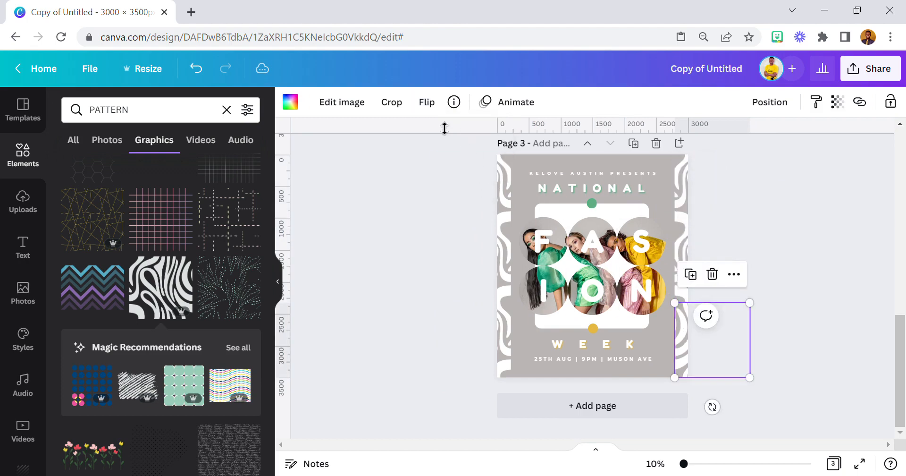
{"action": "left_click", "coordinate": [426, 102]}
{"action": "left_click", "coordinate": [439, 134]}
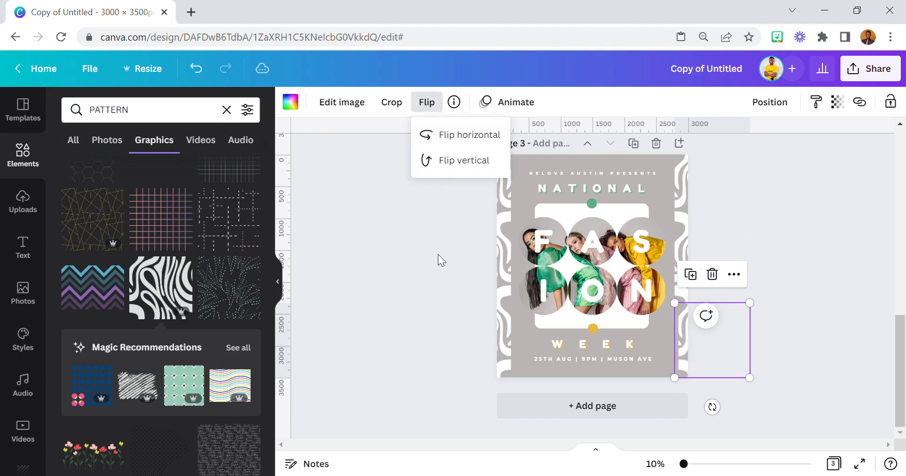
{"action": "left_click", "coordinate": [430, 286]}
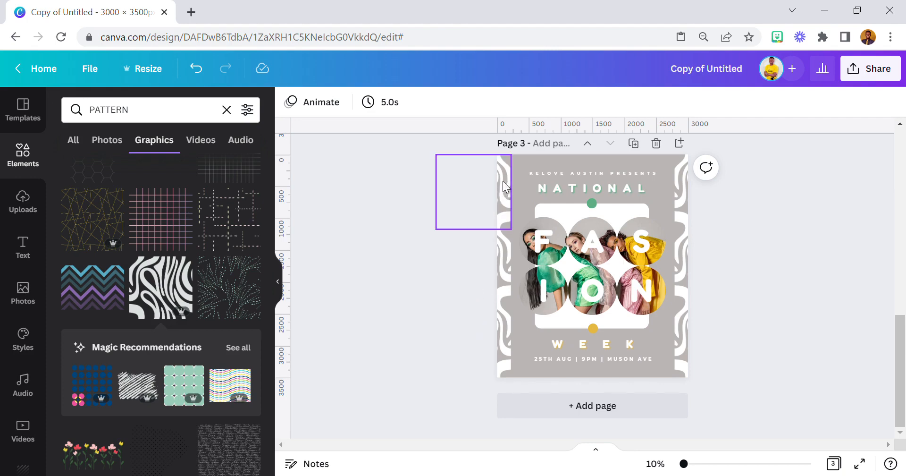
{"action": "left_click", "coordinate": [525, 159]}
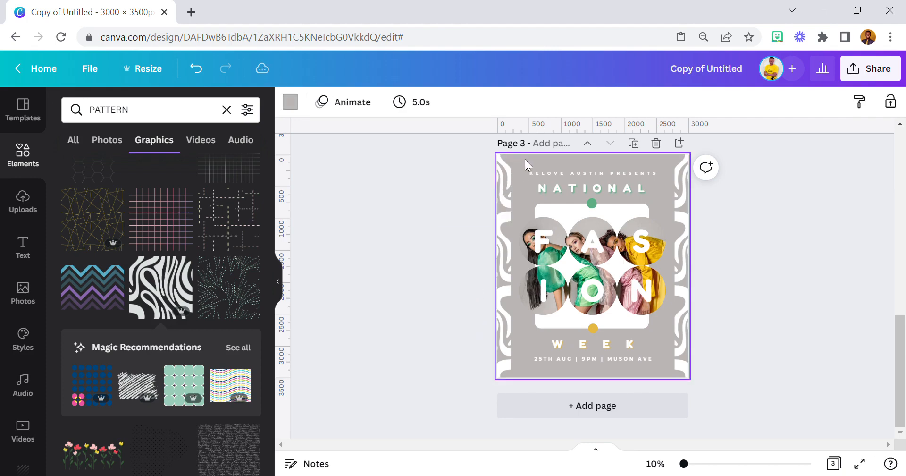
{"action": "left_click", "coordinate": [763, 279]}
{"action": "scroll", "coordinate": [633, 315], "scroll_direction": "up", "scroll_amount": 2}
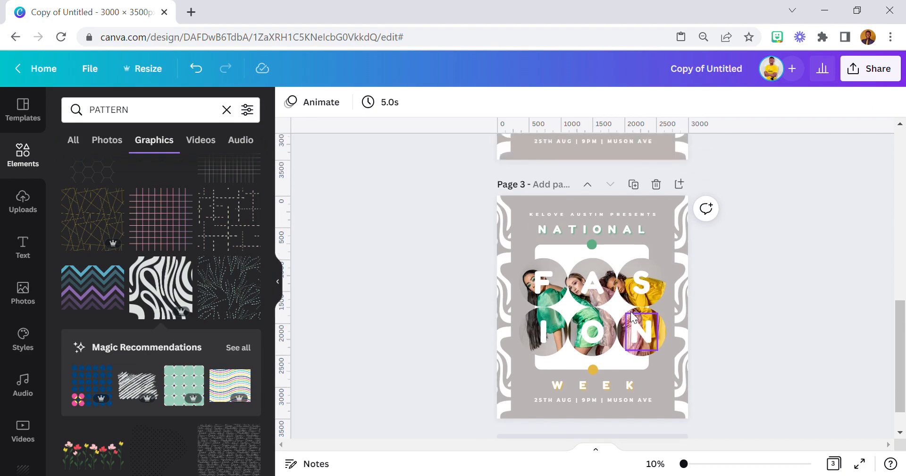